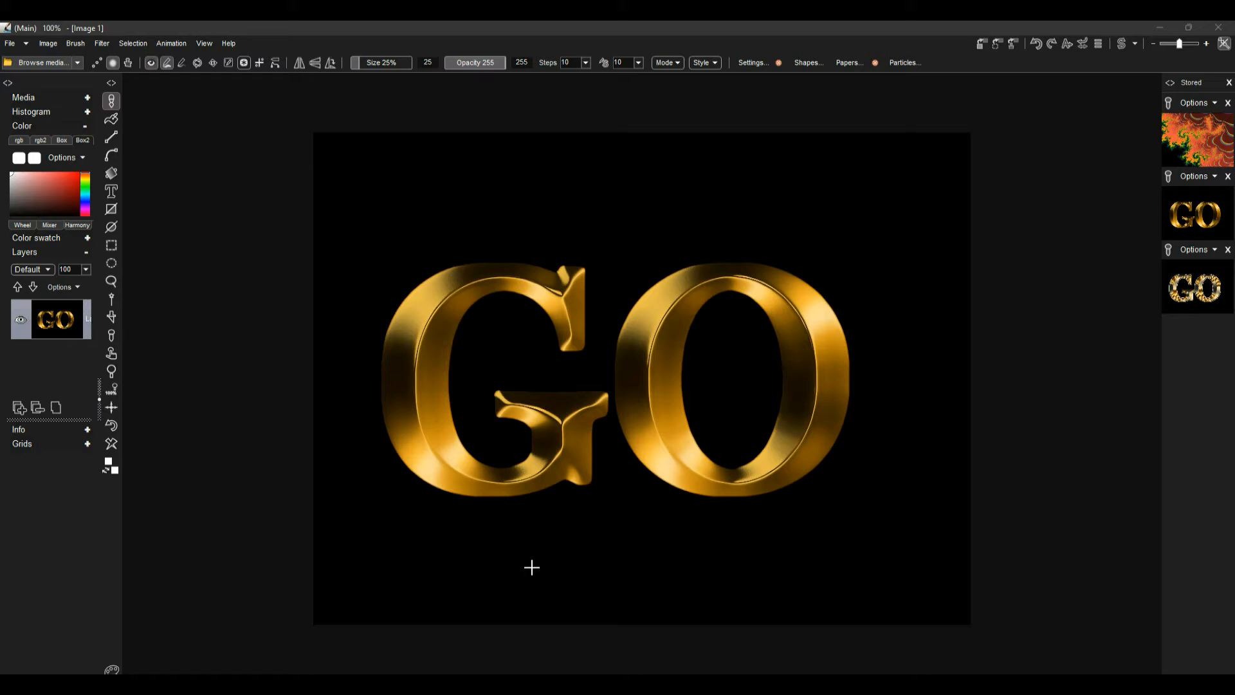
Clear the canvas to white and apply large black serif text "GO" across its centre
click(112, 444)
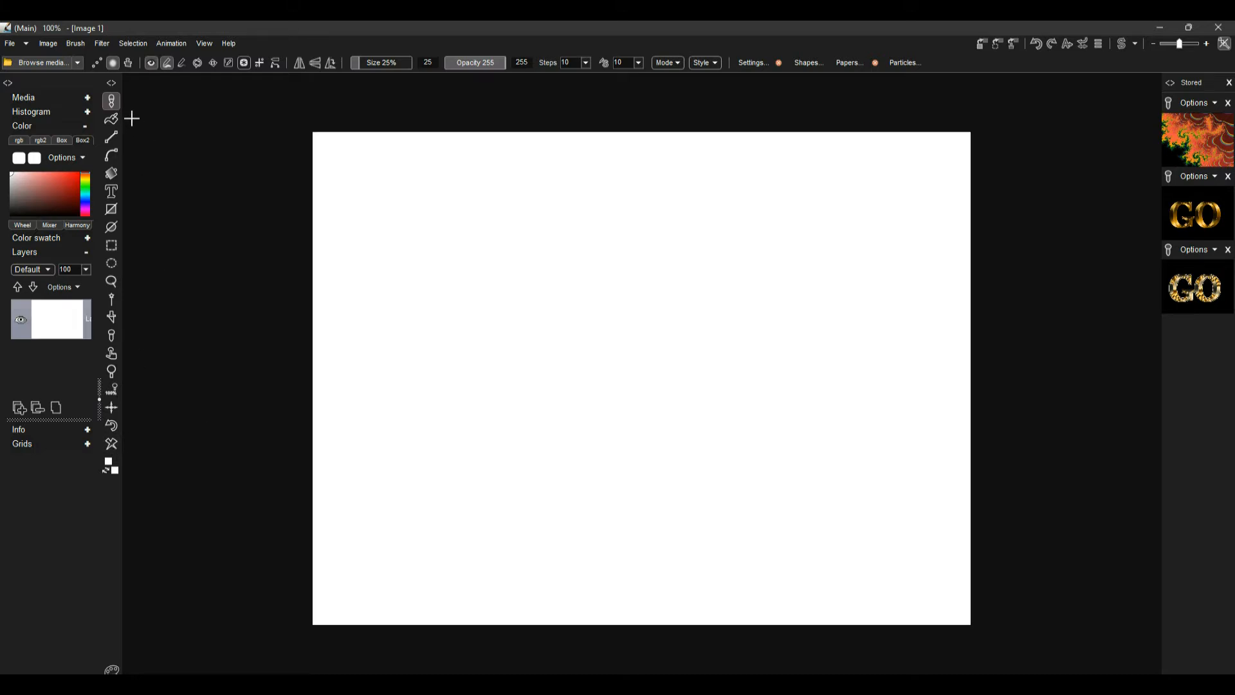
click(112, 190)
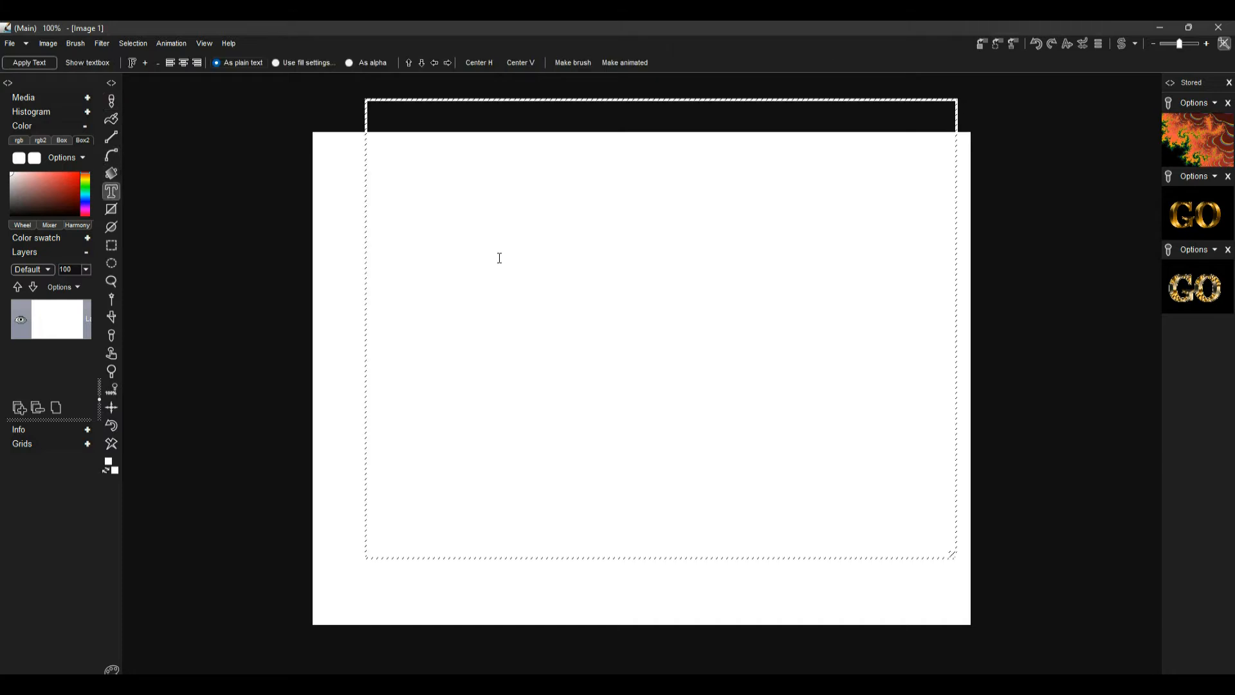
click(47, 212)
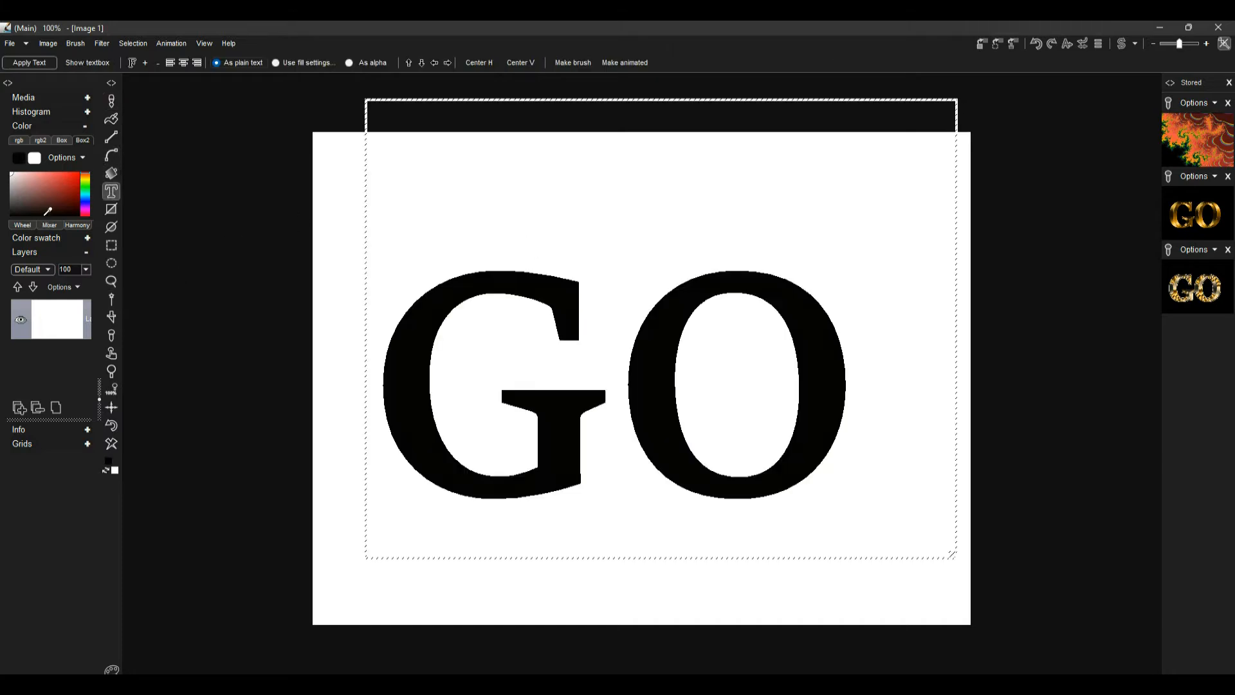
click(836, 406)
click(50, 63)
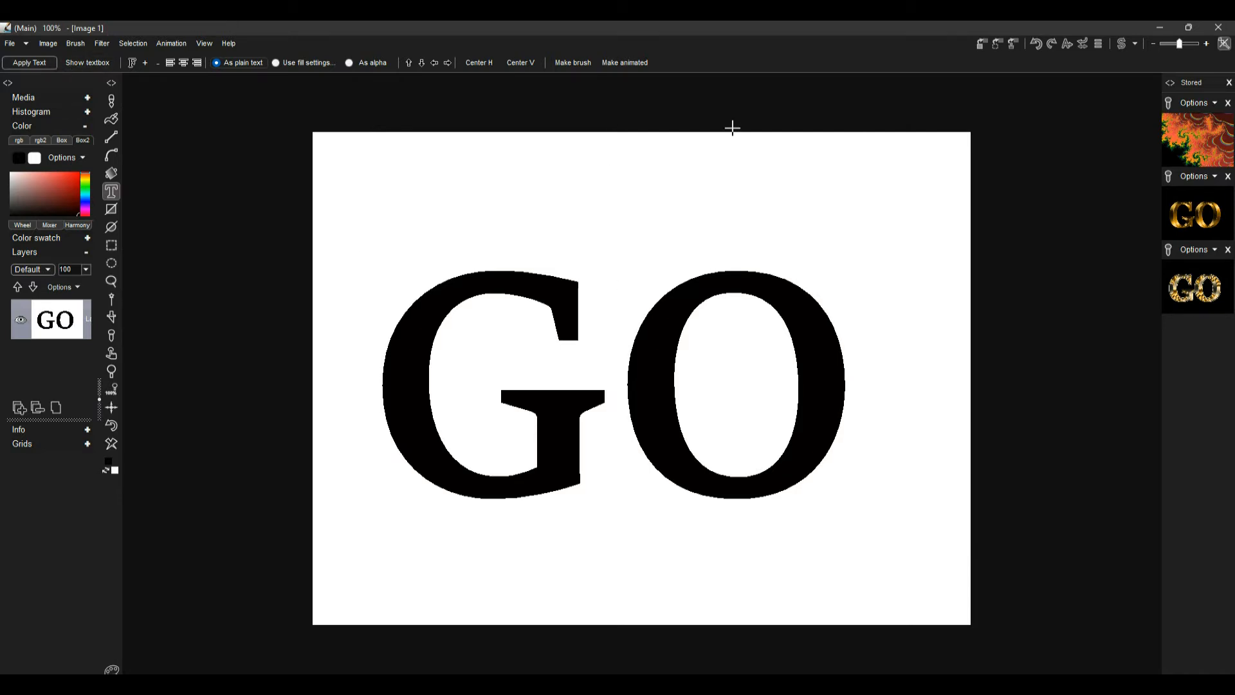
Store the text image, then apply the Distance transform filter and store that result as well
click(981, 44)
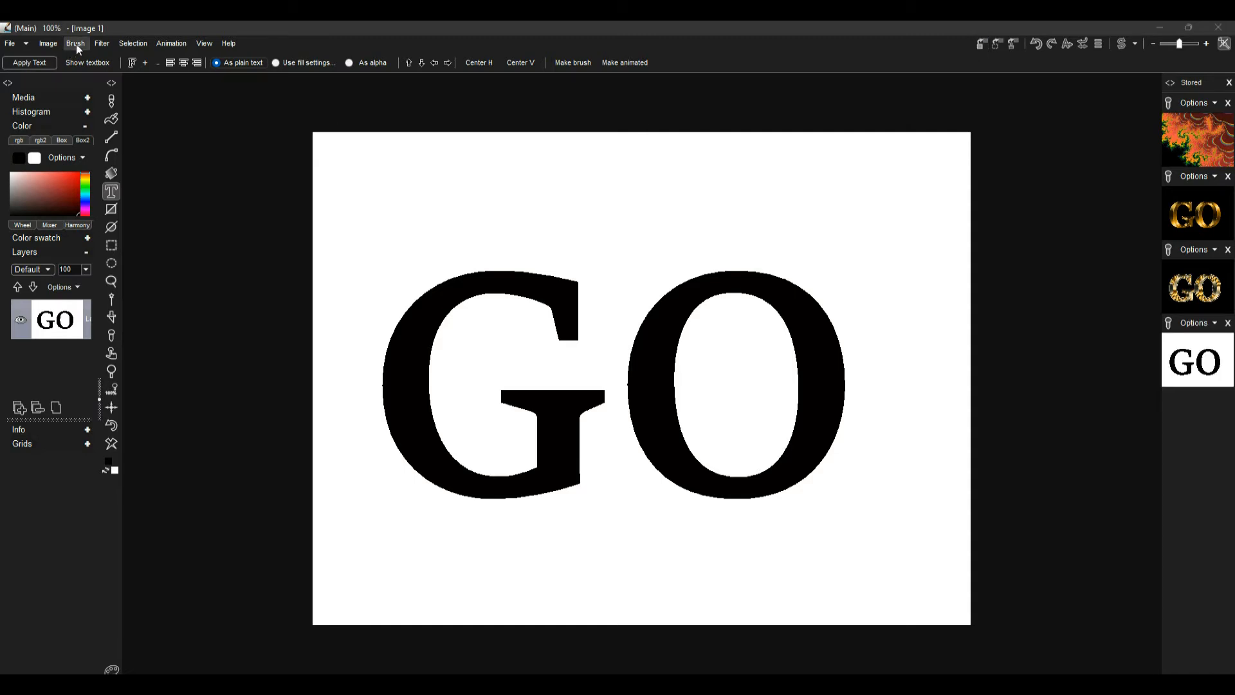
click(101, 43)
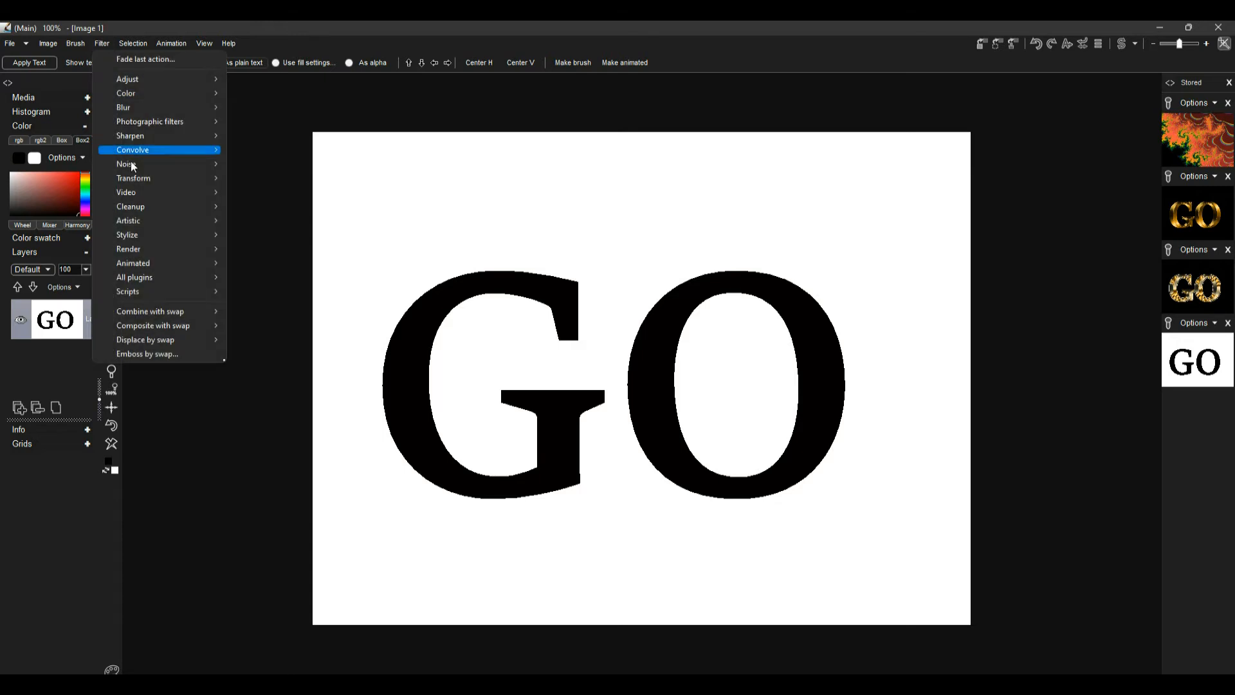
mouse_move(156, 255)
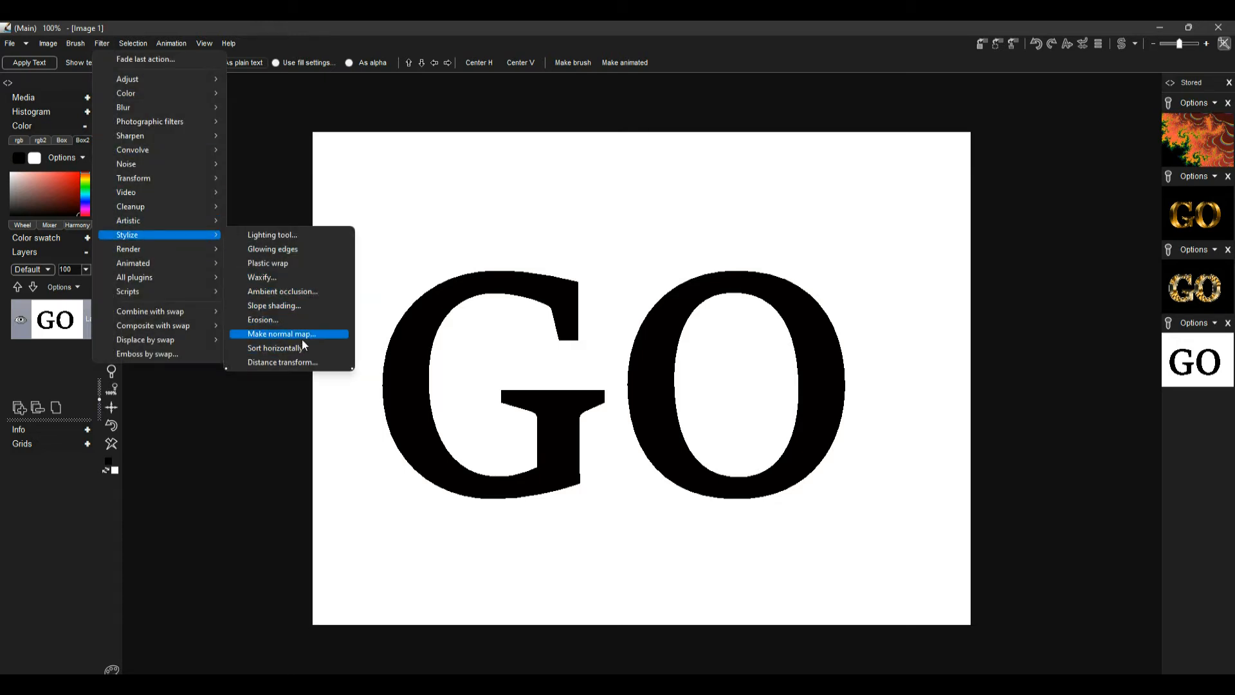
click(283, 363)
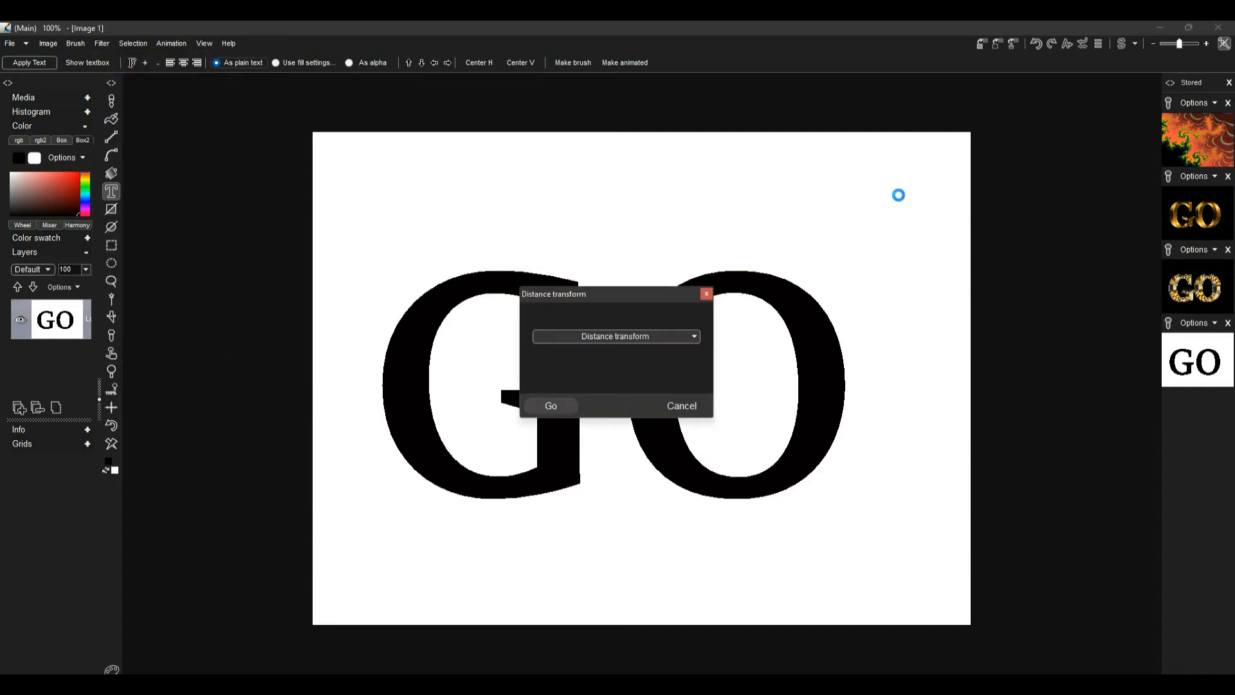
click(980, 45)
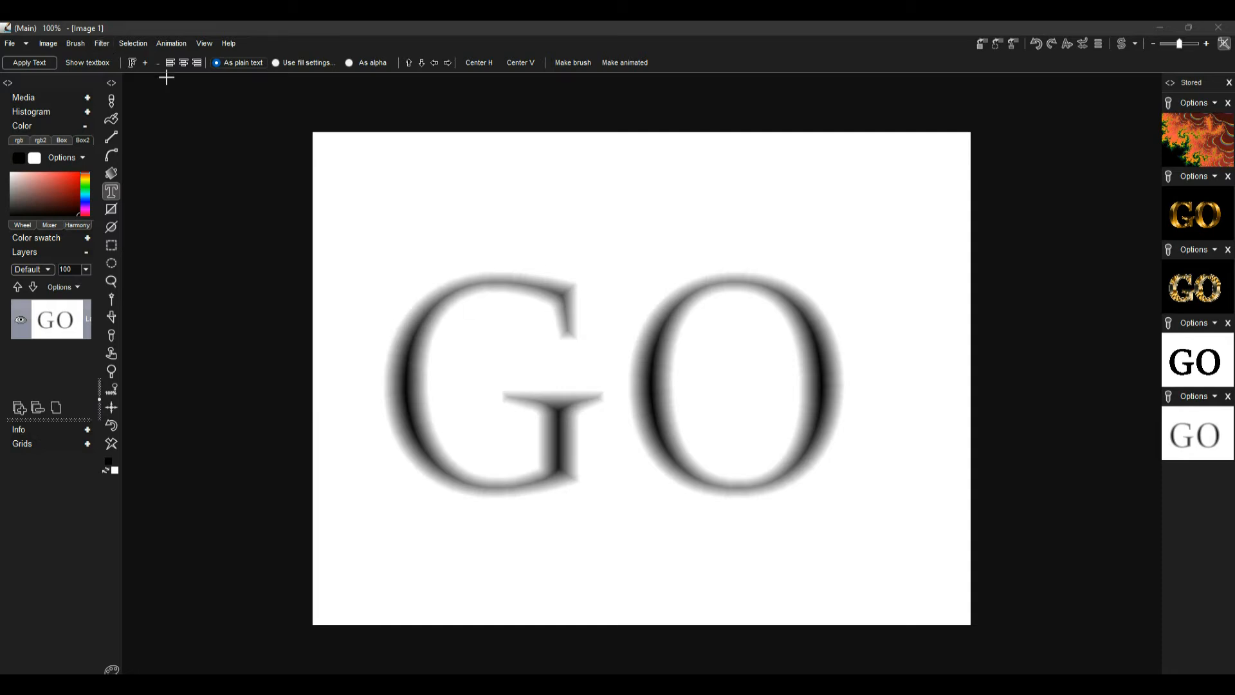
click(100, 44)
mouse_move(222, 83)
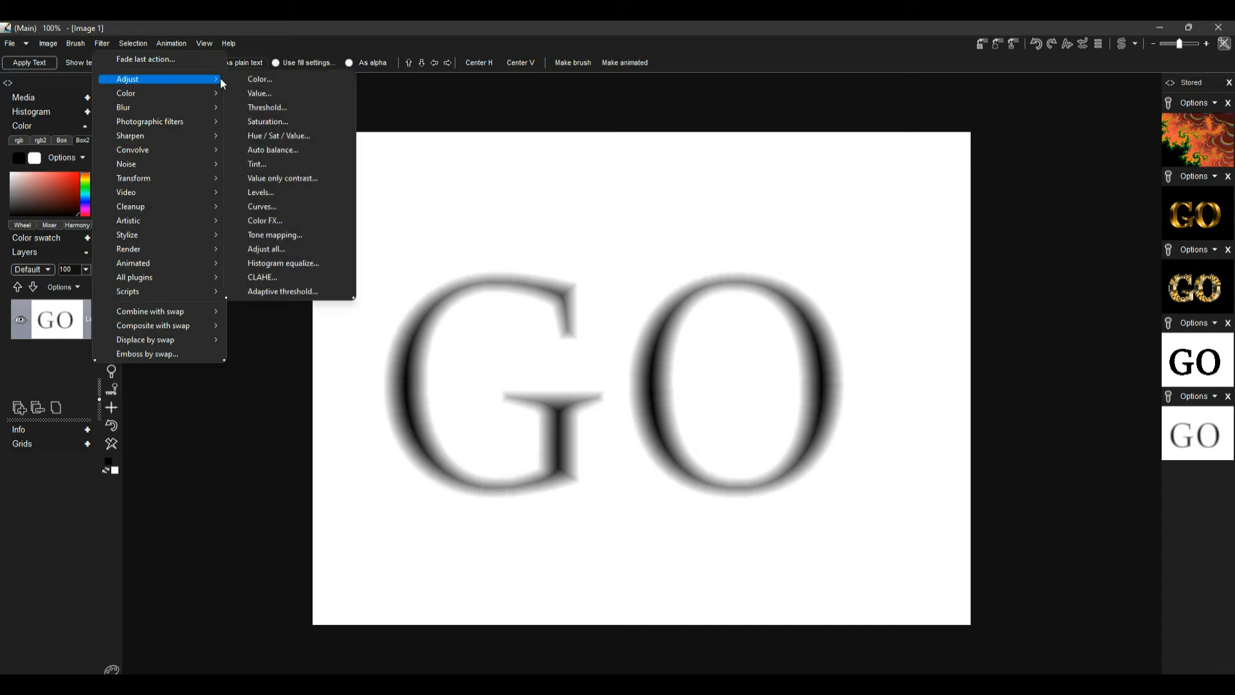
click(284, 105)
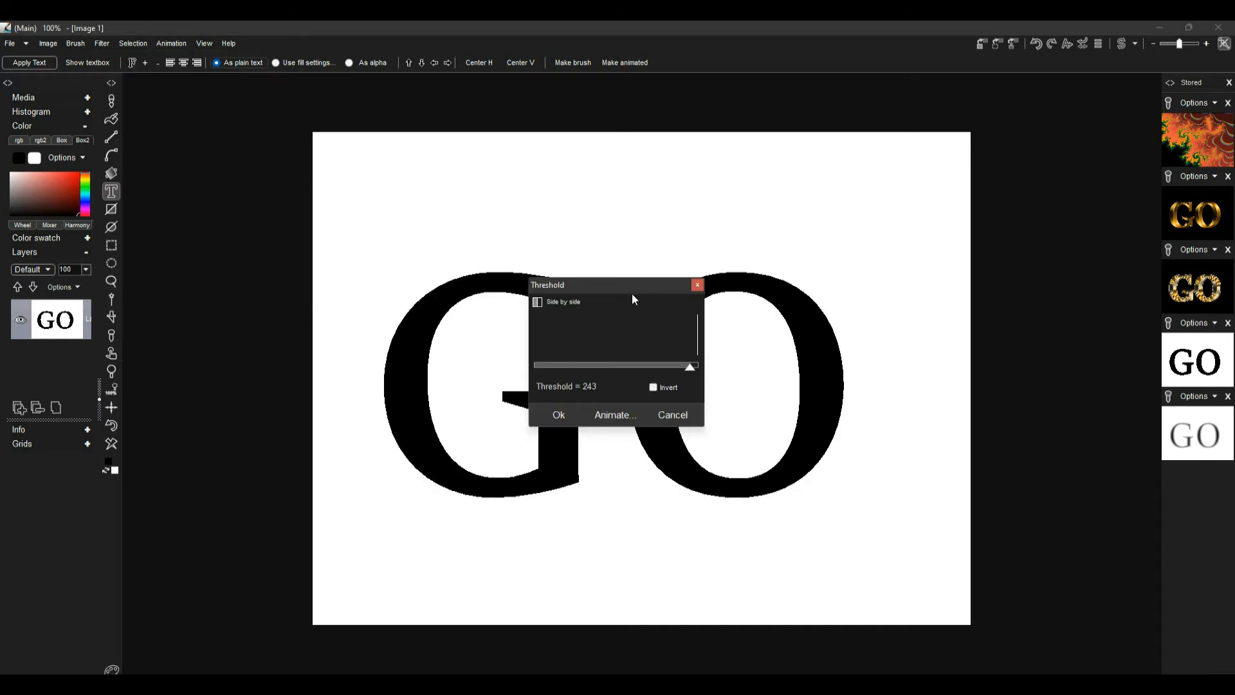
drag(634, 287, 910, 281)
mouse_move(949, 365)
mouse_down()
mouse_move(828, 372)
mouse_move(954, 381)
mouse_up()
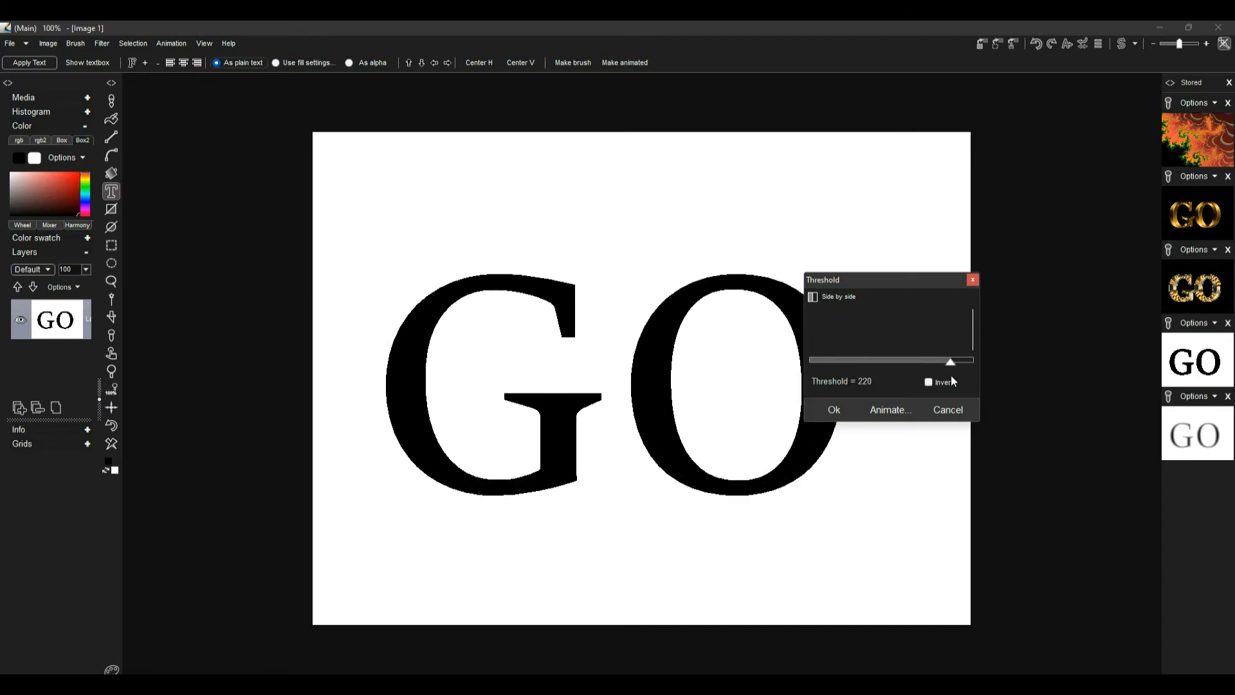
click(943, 409)
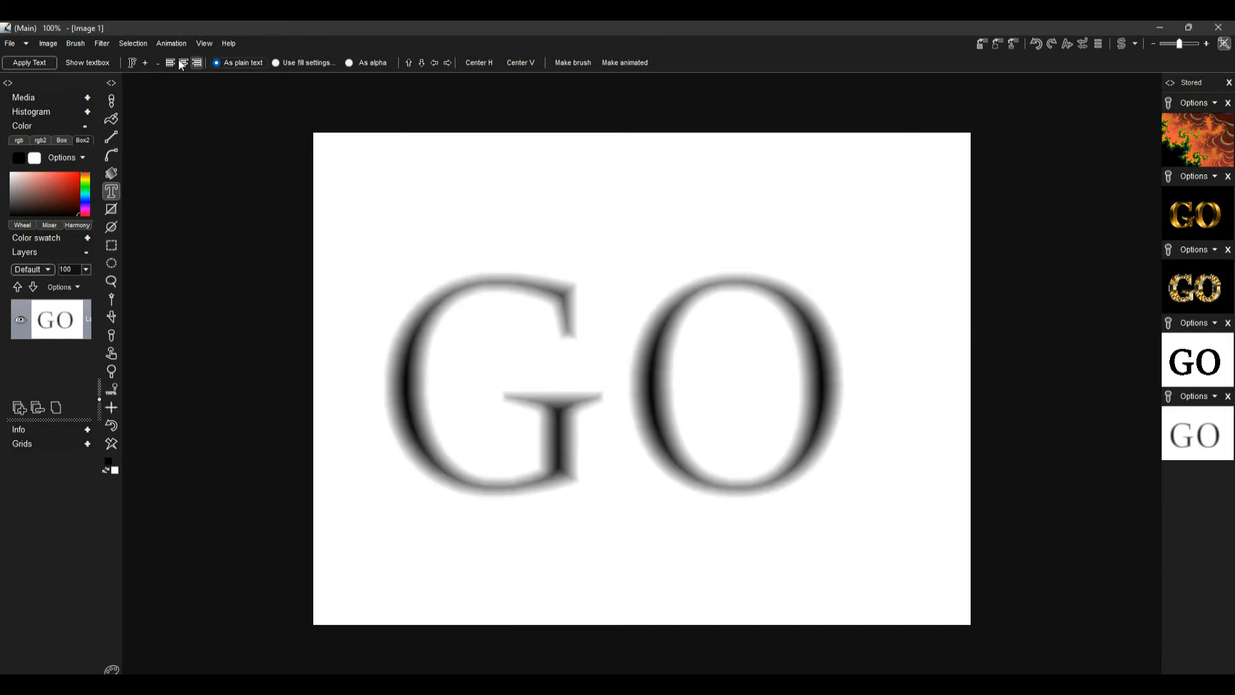
Apply a Gaussian blur at level 11 with the Approximate algorithm and store the blurred image
click(94, 42)
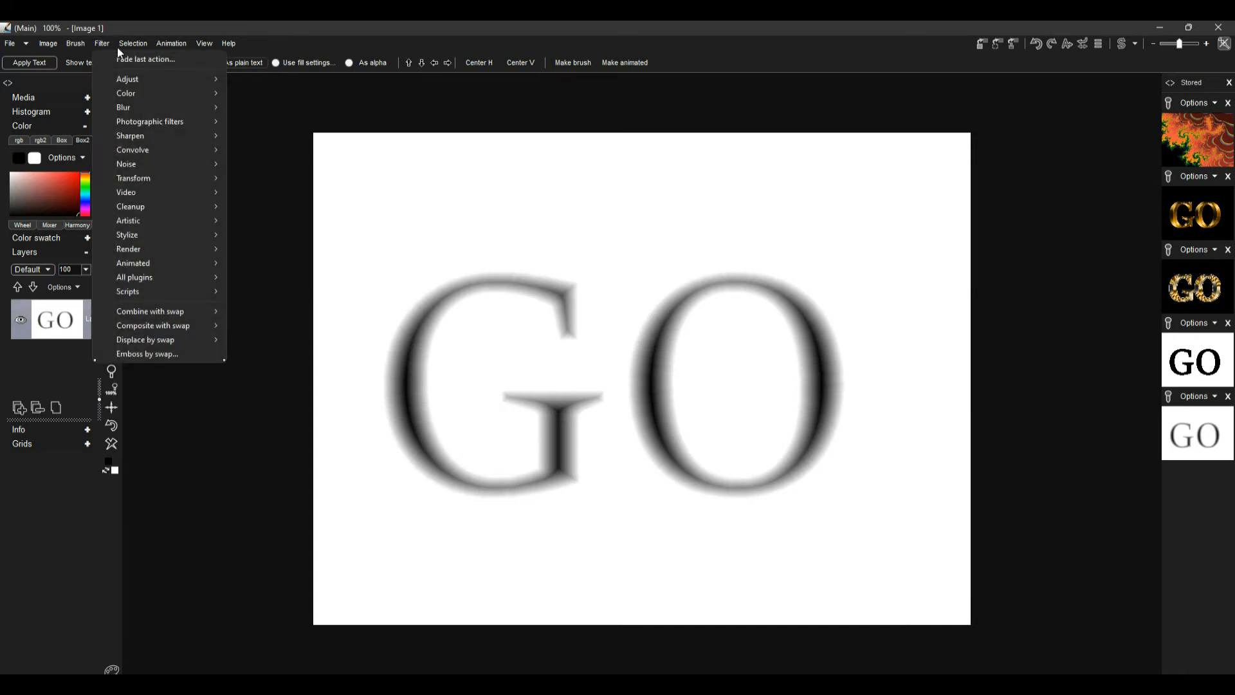
mouse_move(157, 104)
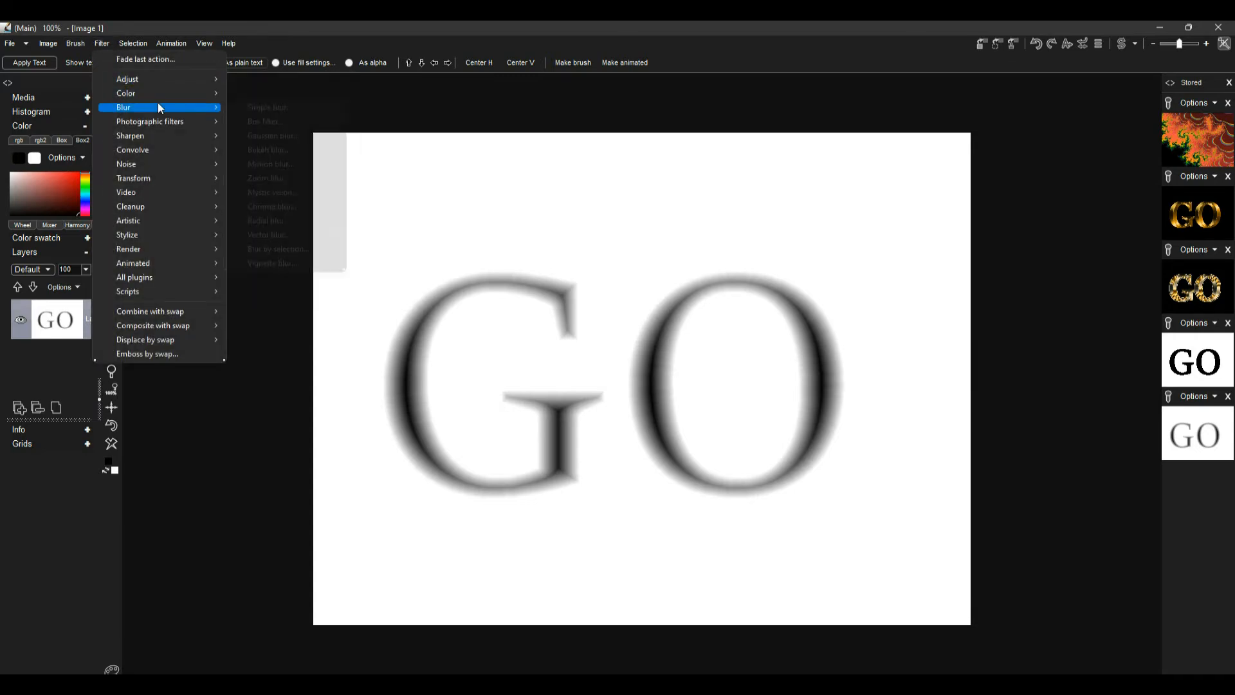
click(284, 136)
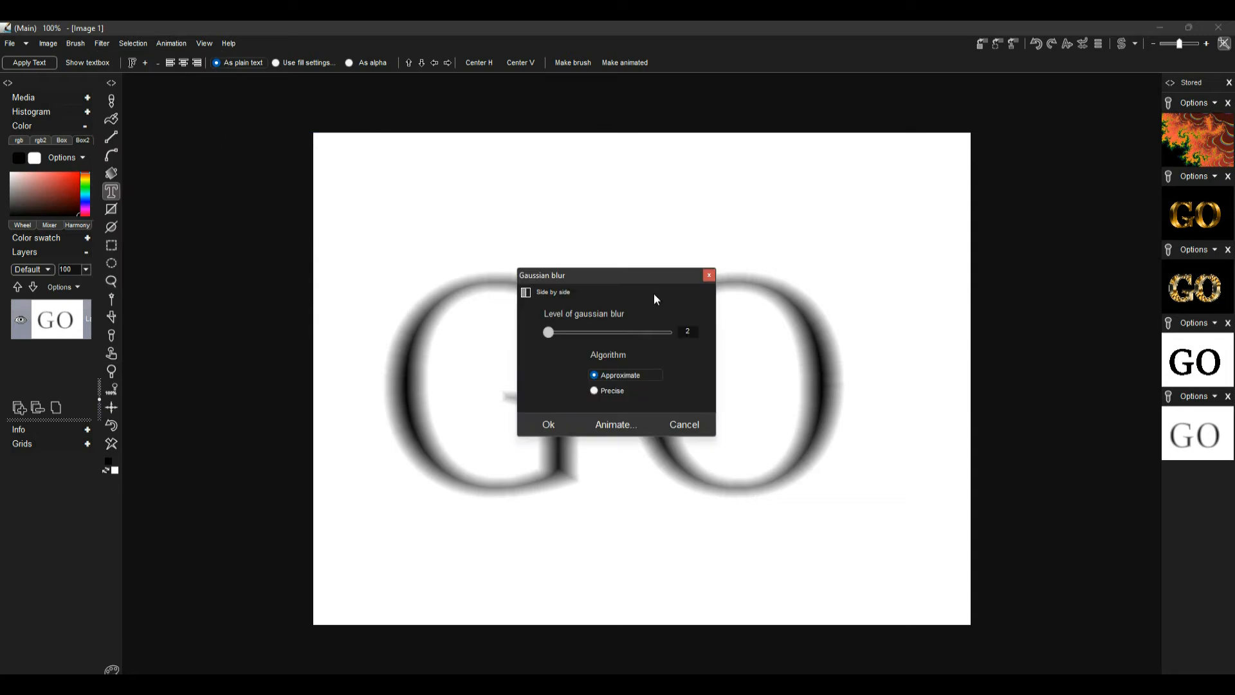
drag(589, 277, 781, 315)
drag(742, 375, 746, 375)
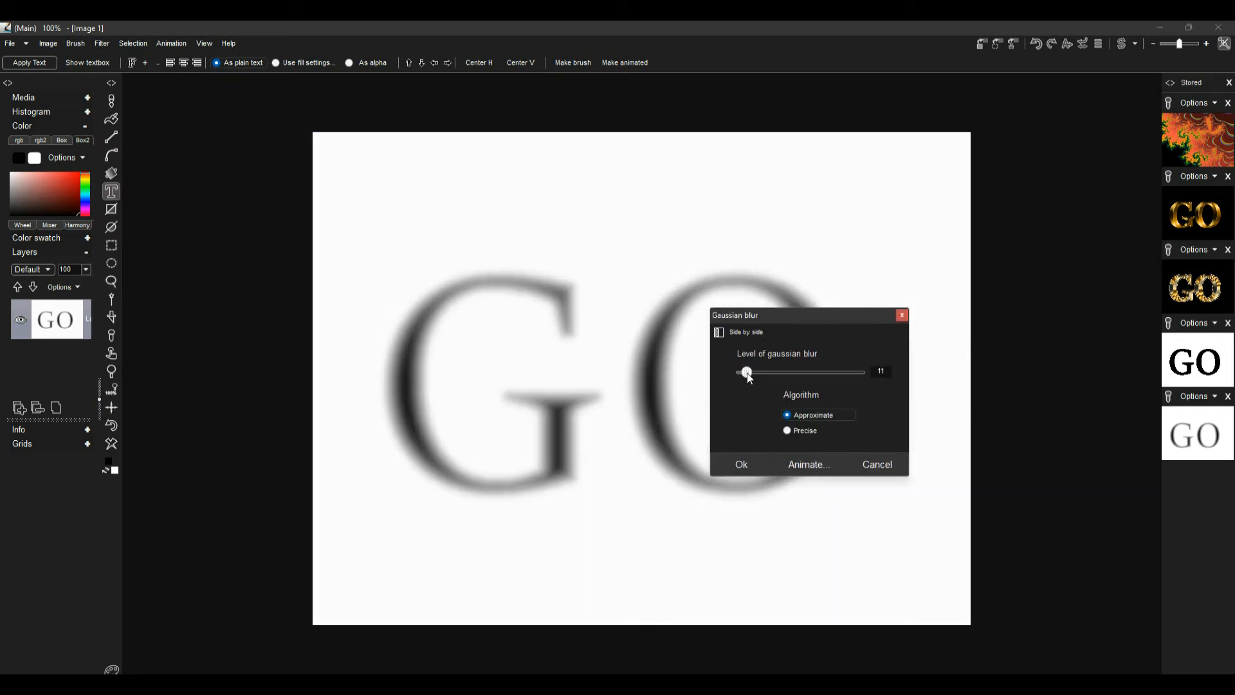
click(724, 464)
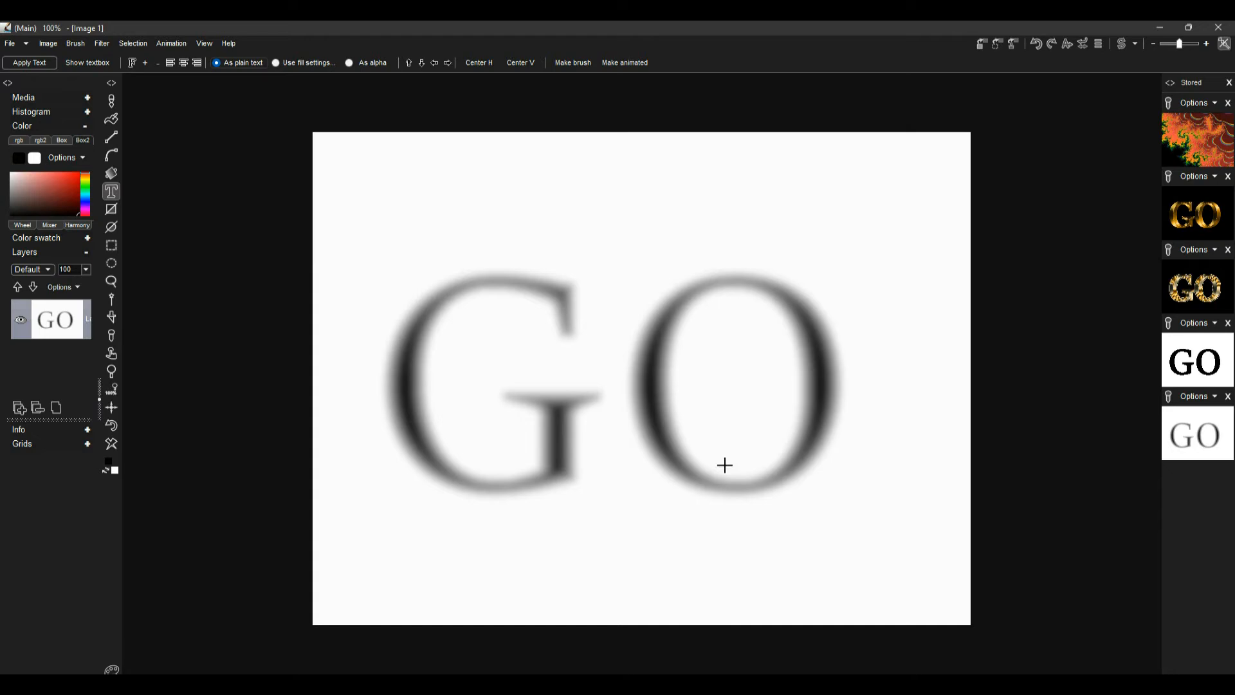
click(981, 43)
Make a normal map of the blurred text with input smoothing set to 15
click(103, 44)
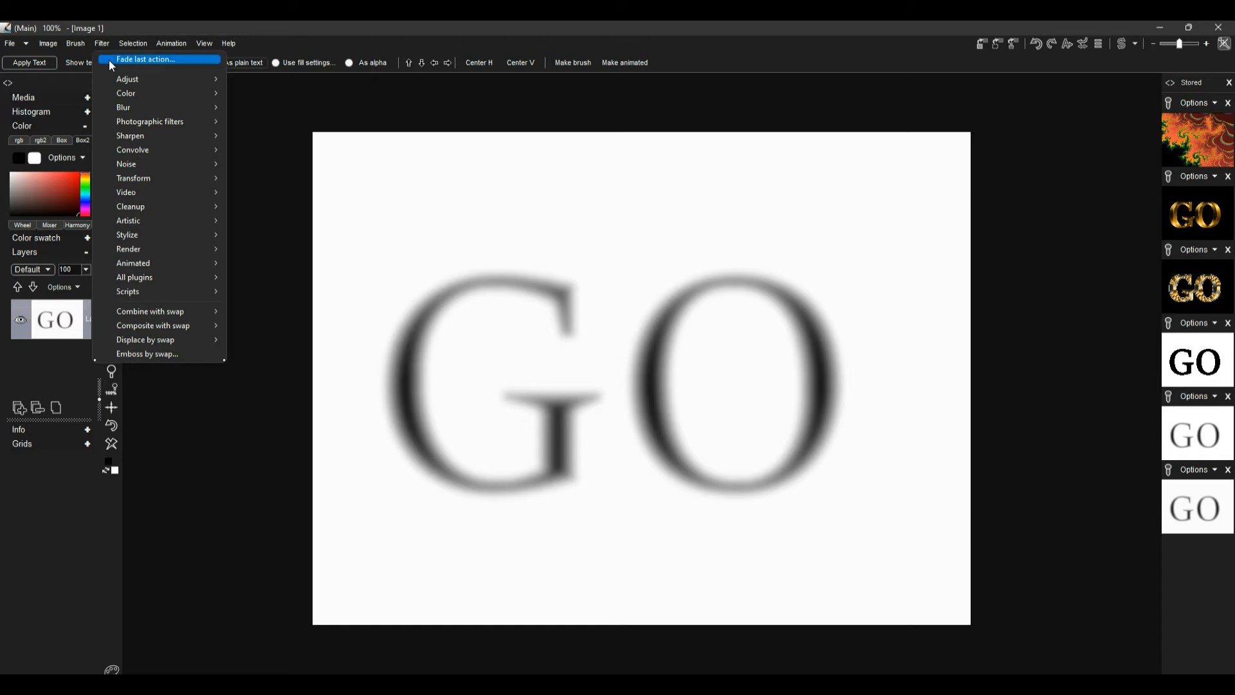
mouse_move(167, 269)
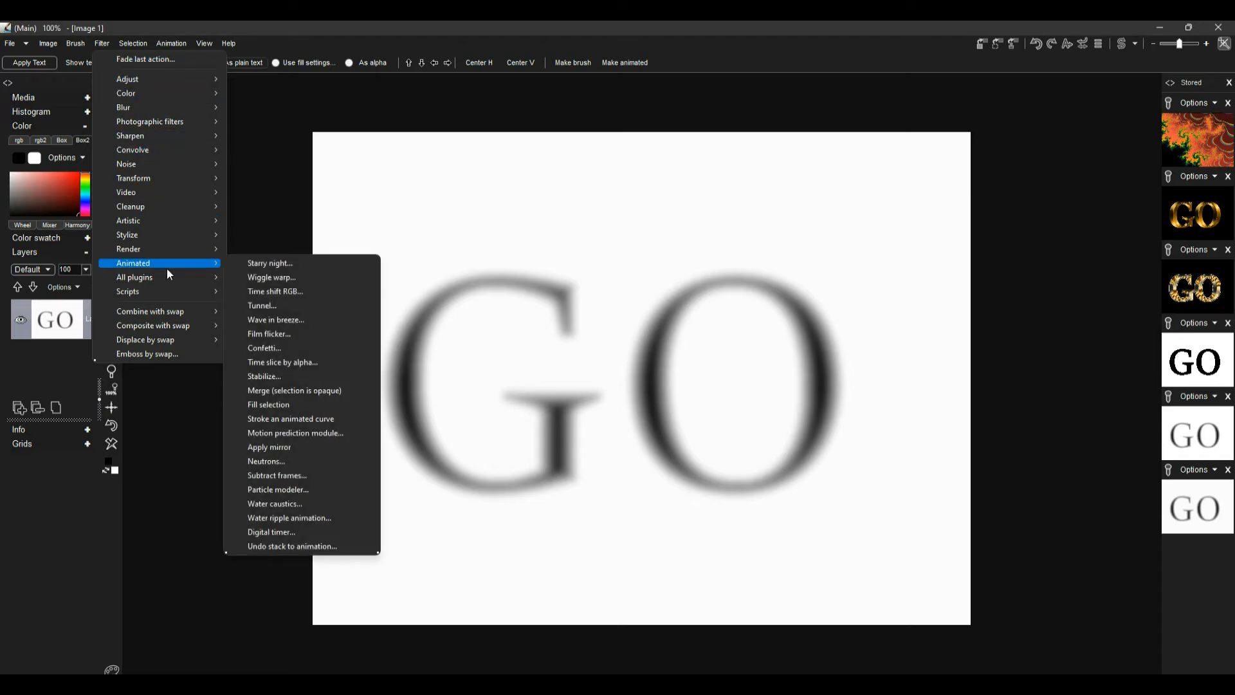
mouse_move(164, 233)
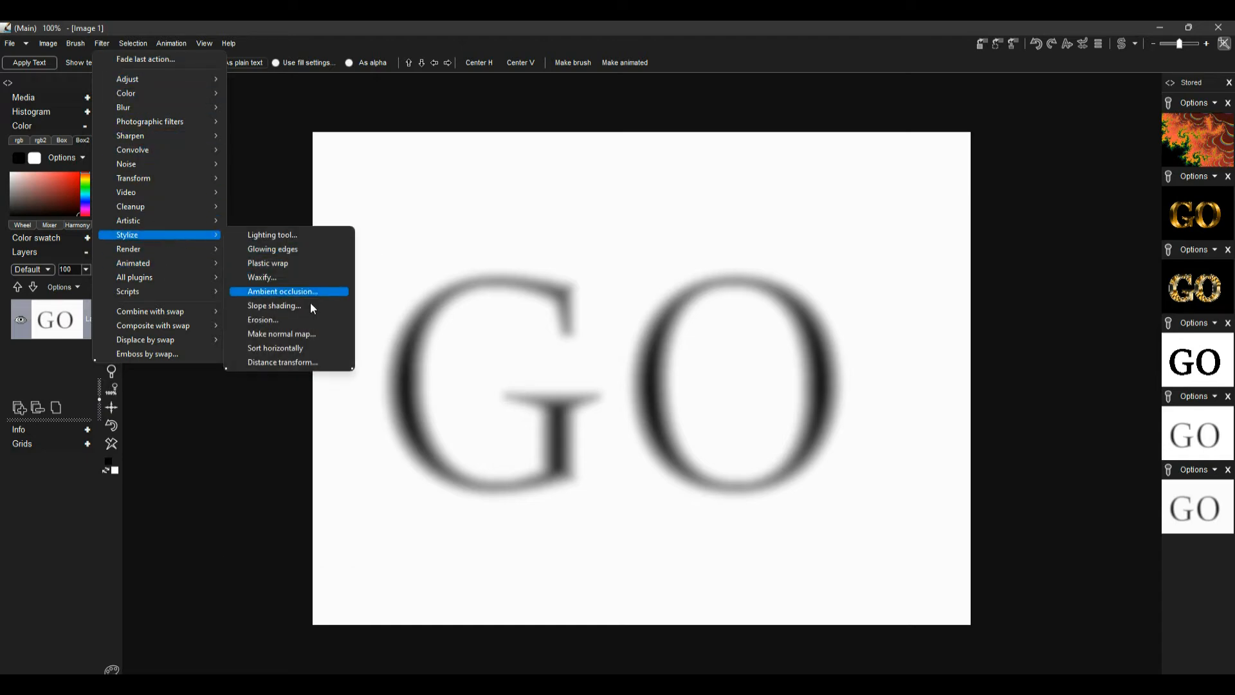
click(310, 333)
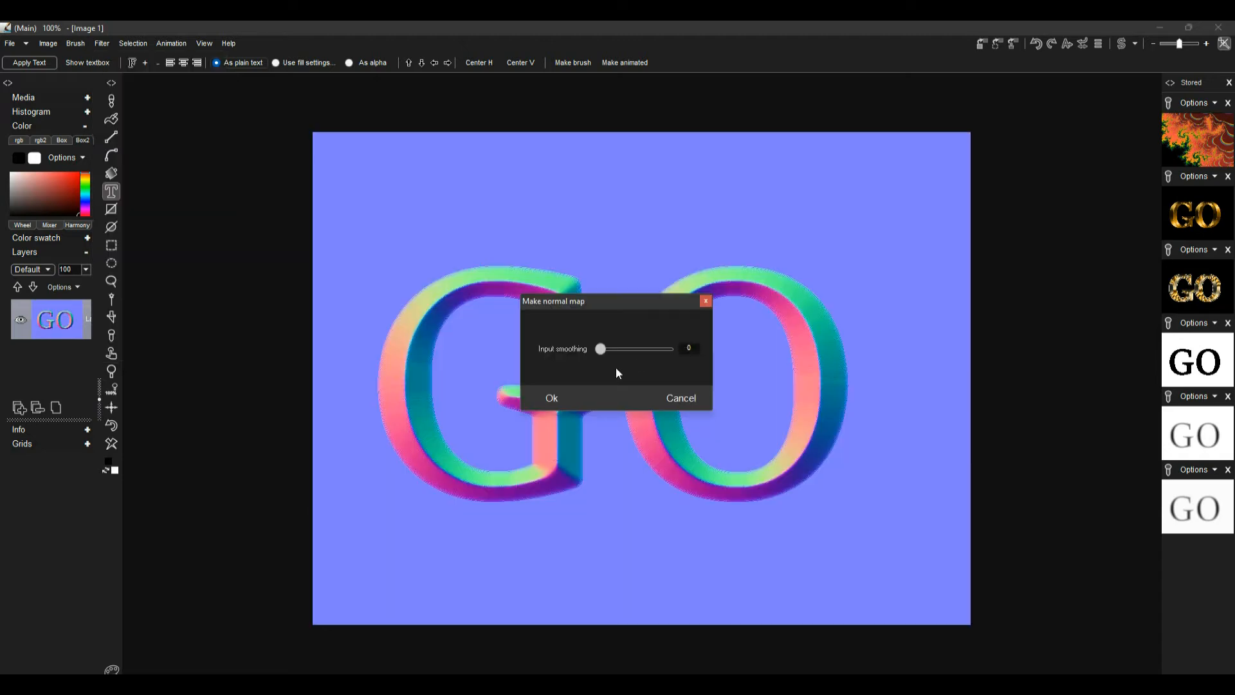
drag(613, 304, 1020, 407)
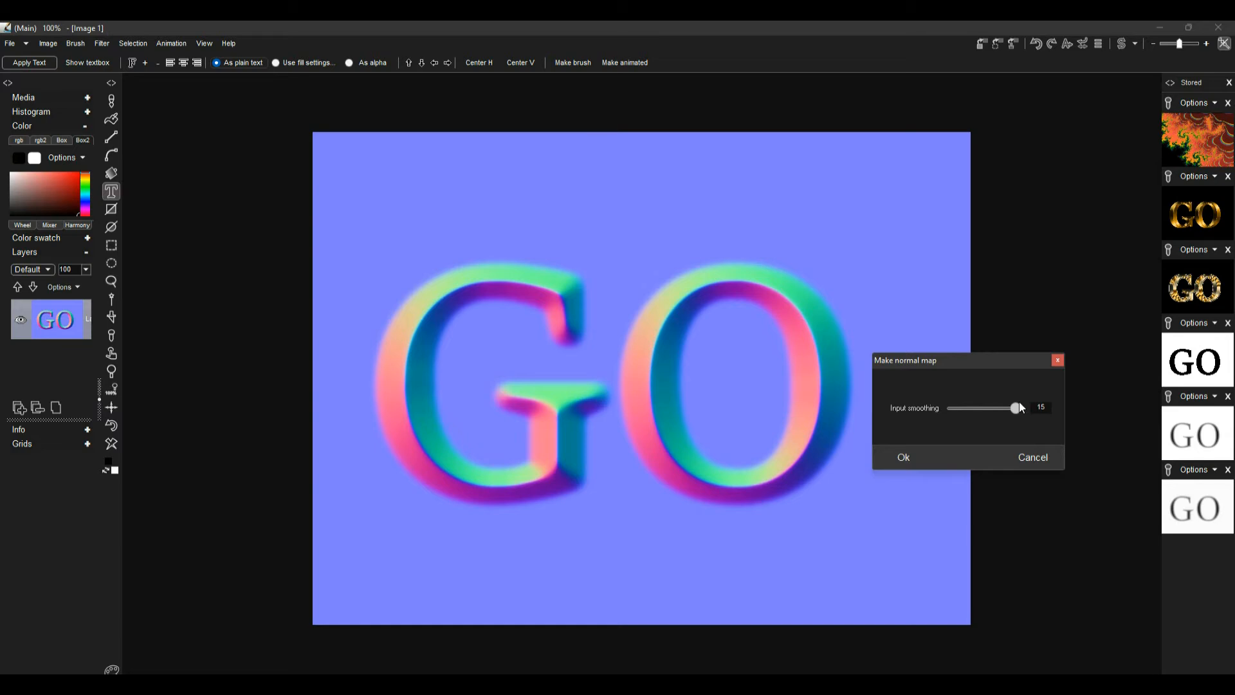
click(913, 451)
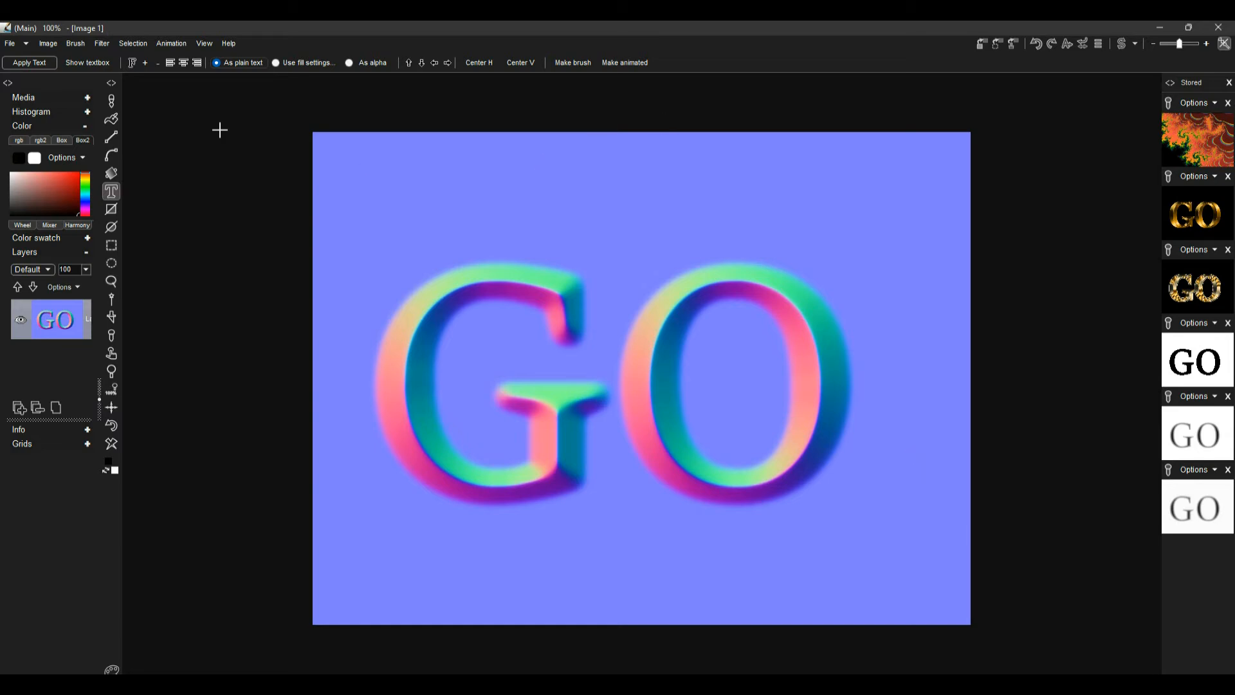
Map a gold gradient onto the image by choosing a gold preset with the gradient index
click(105, 44)
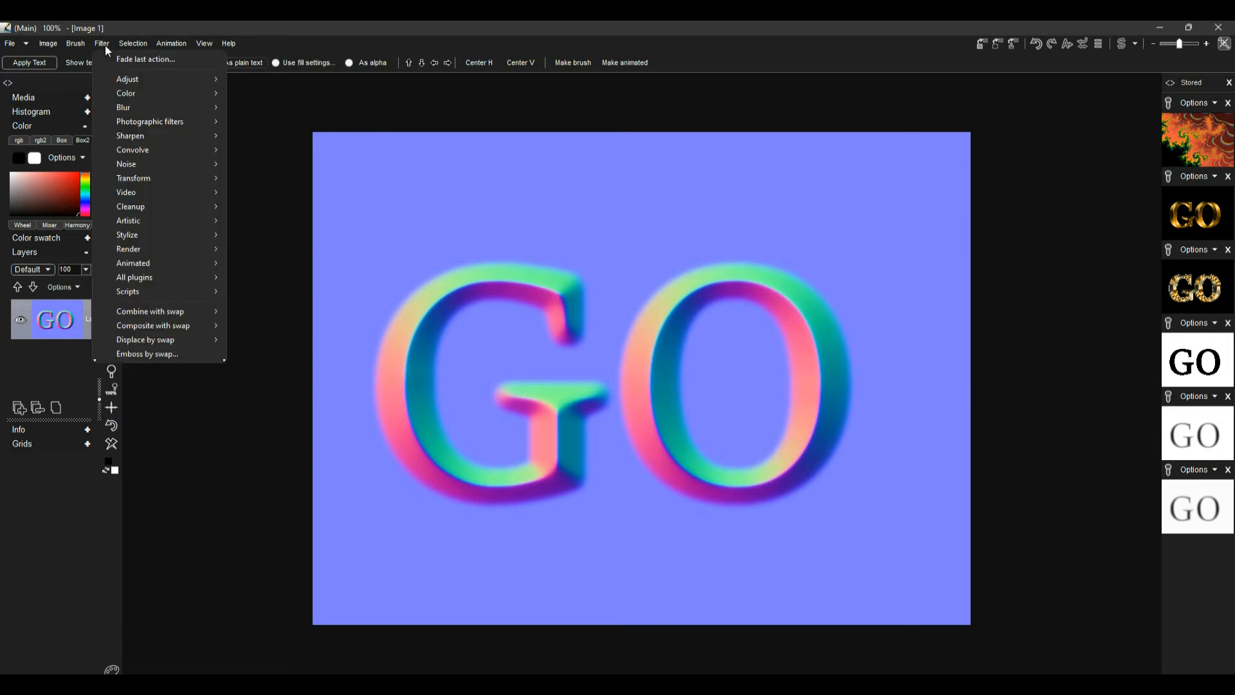
mouse_move(125, 77)
mouse_move(178, 92)
click(284, 94)
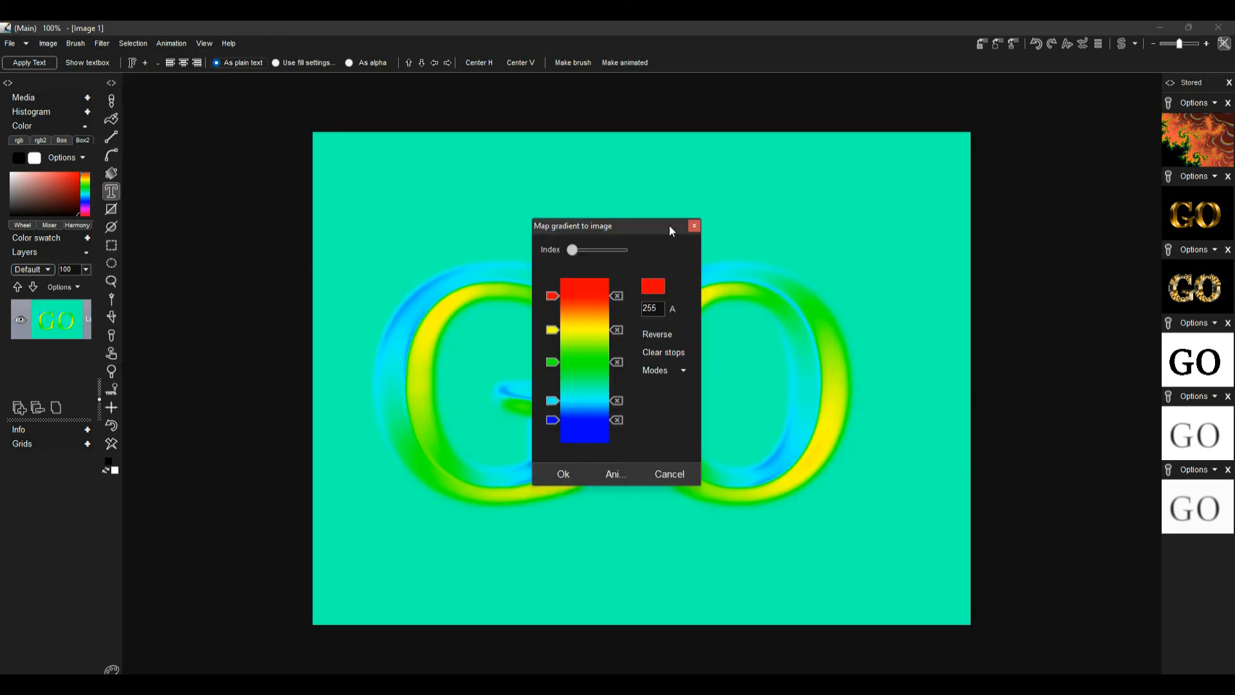
drag(650, 224, 958, 172)
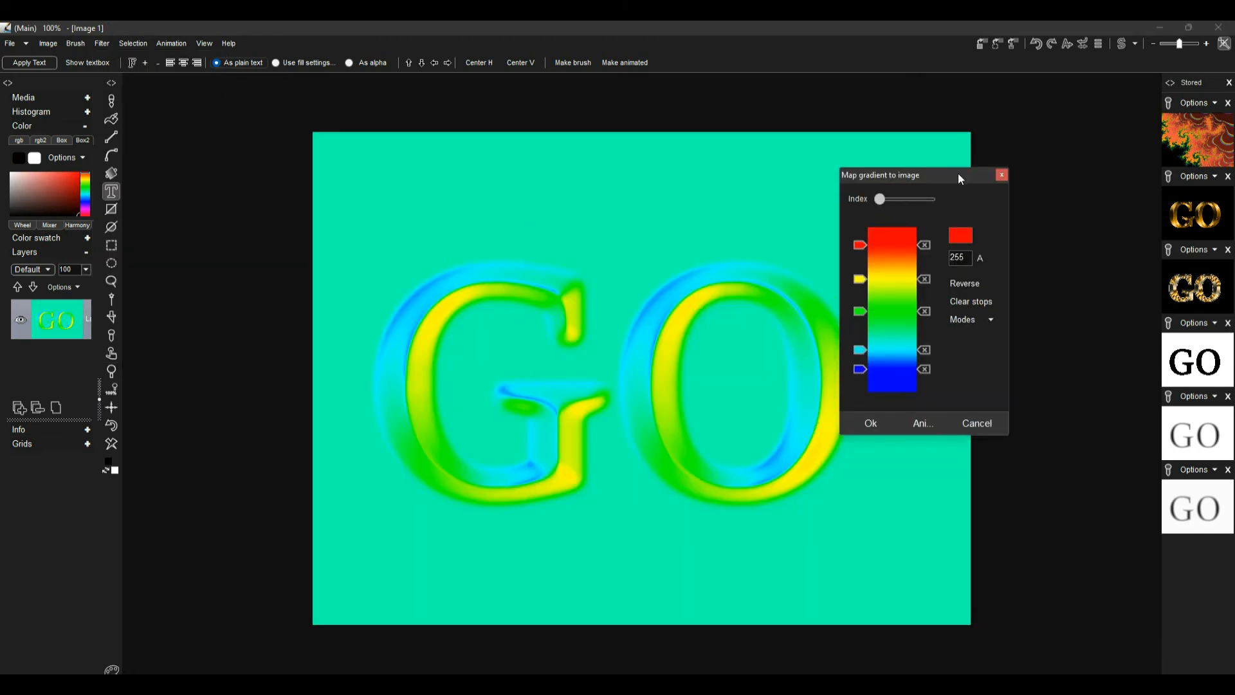
drag(885, 197, 908, 199)
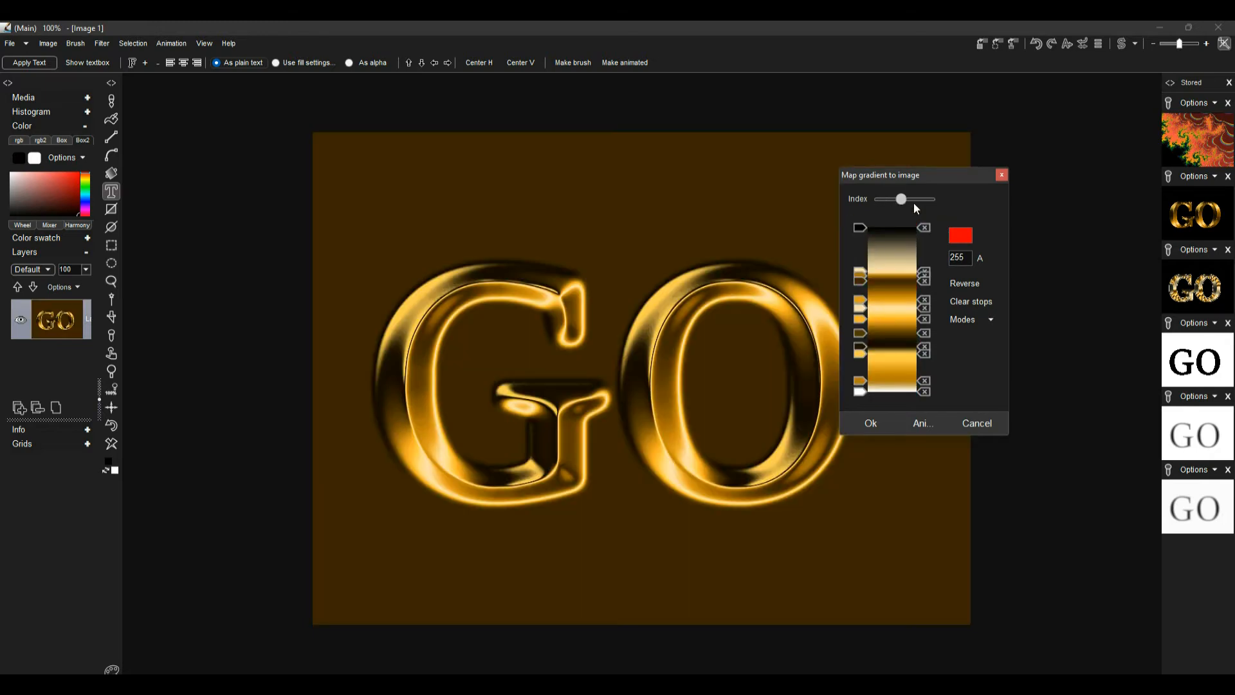
drag(932, 176, 1018, 156)
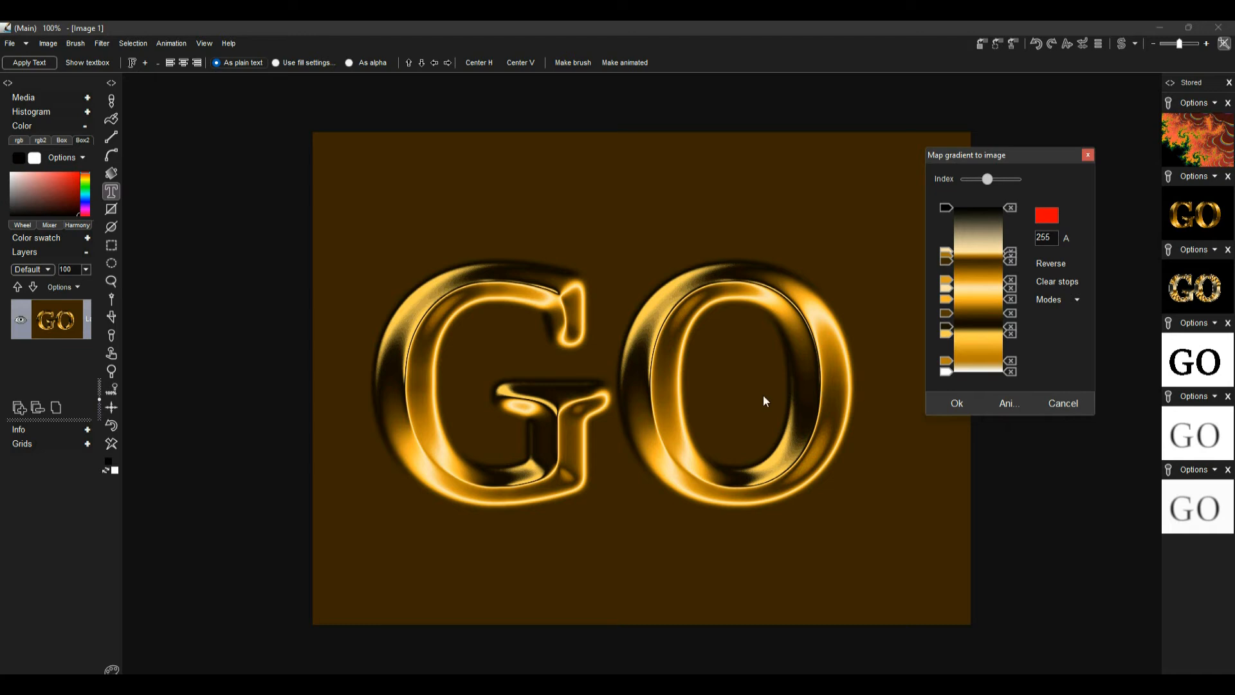
click(949, 403)
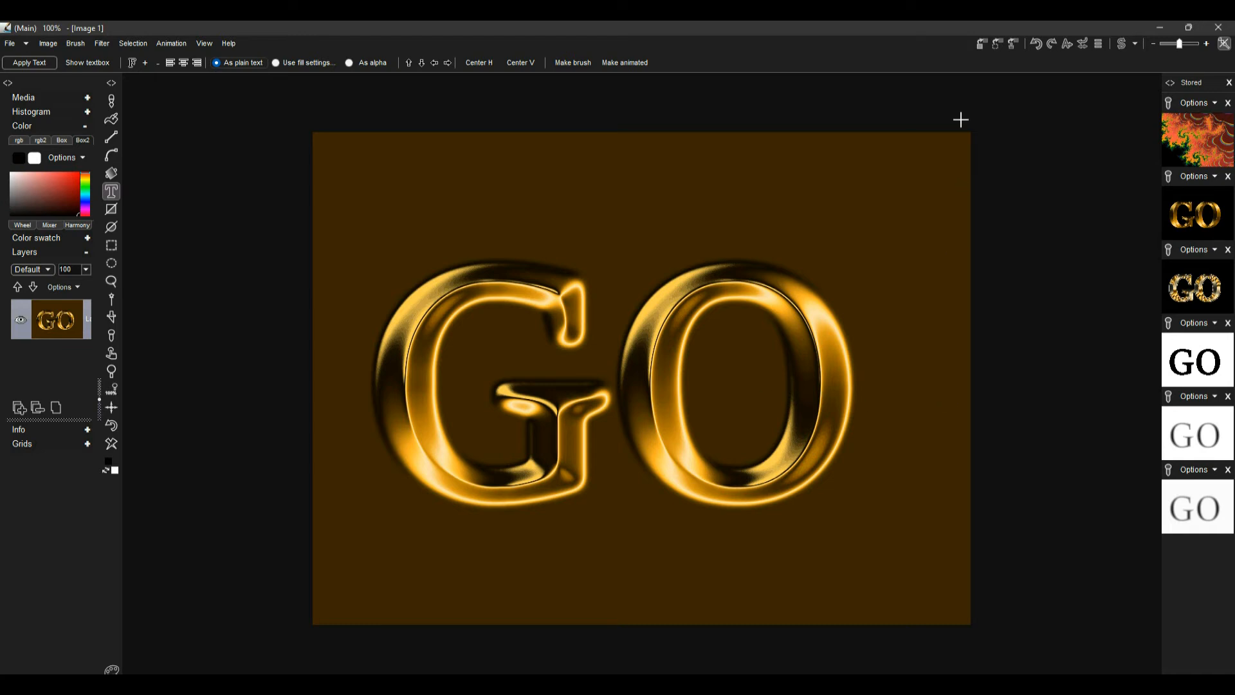
Store the gold result and load the stored black "GO" text image into the swap image
click(981, 44)
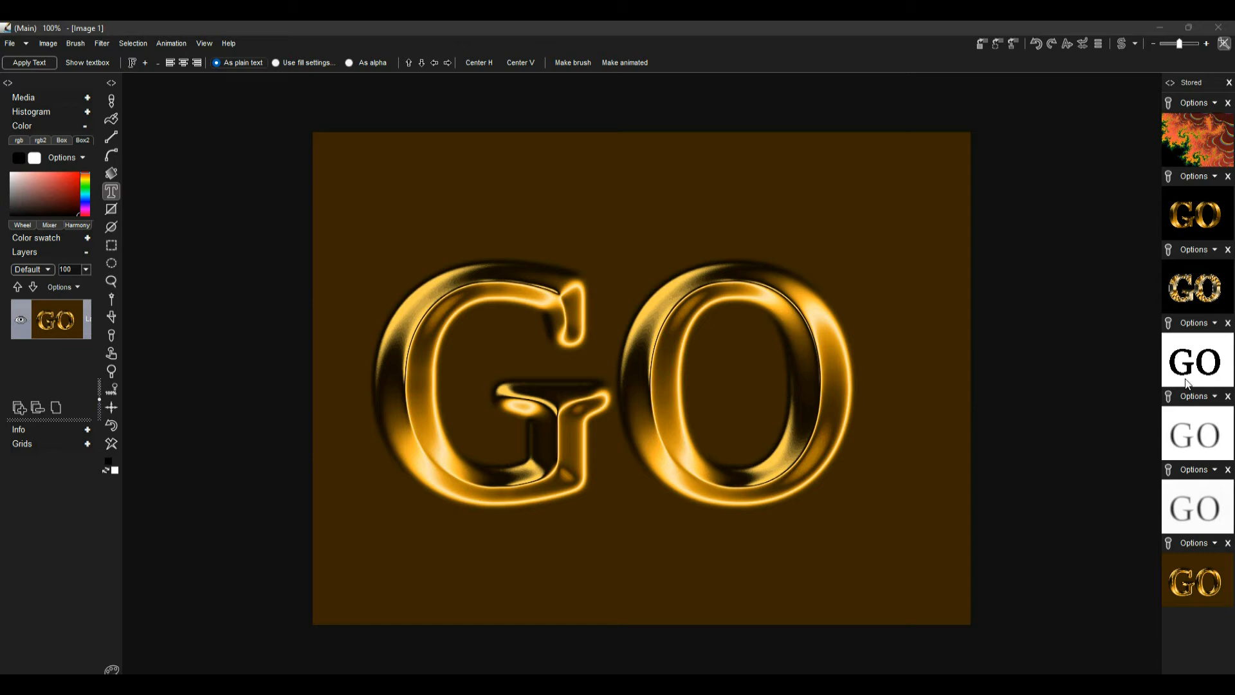
click(1121, 45)
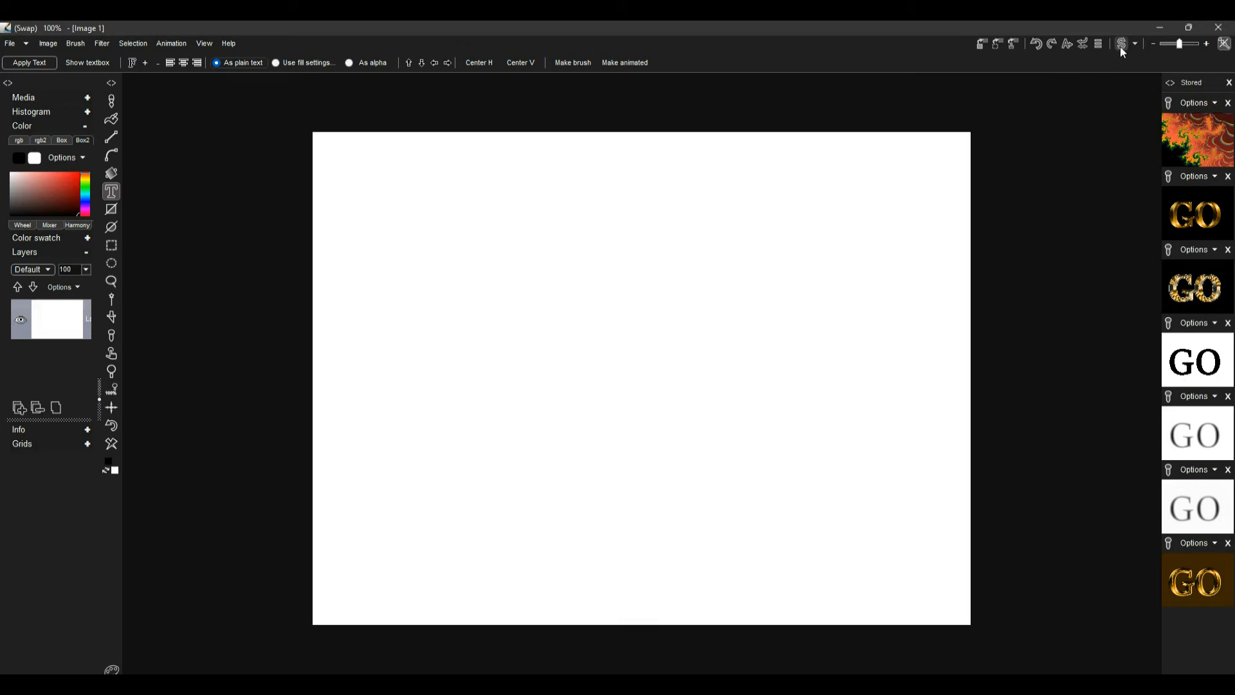
click(1185, 364)
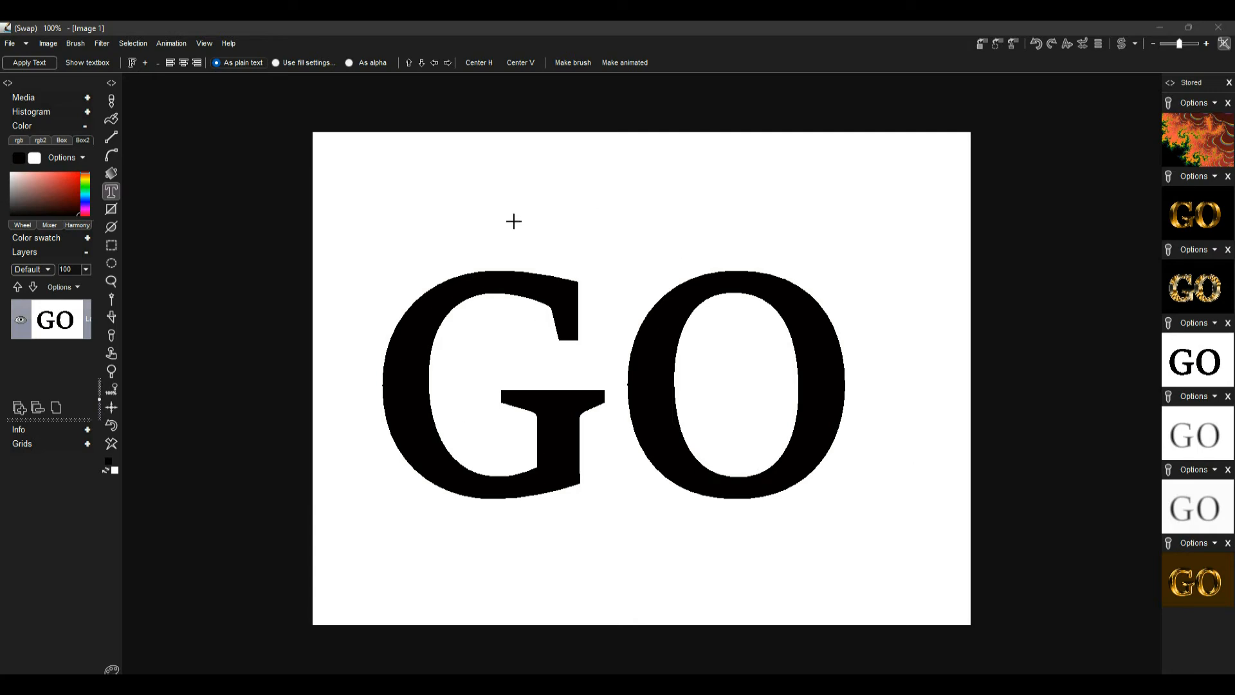
click(1125, 45)
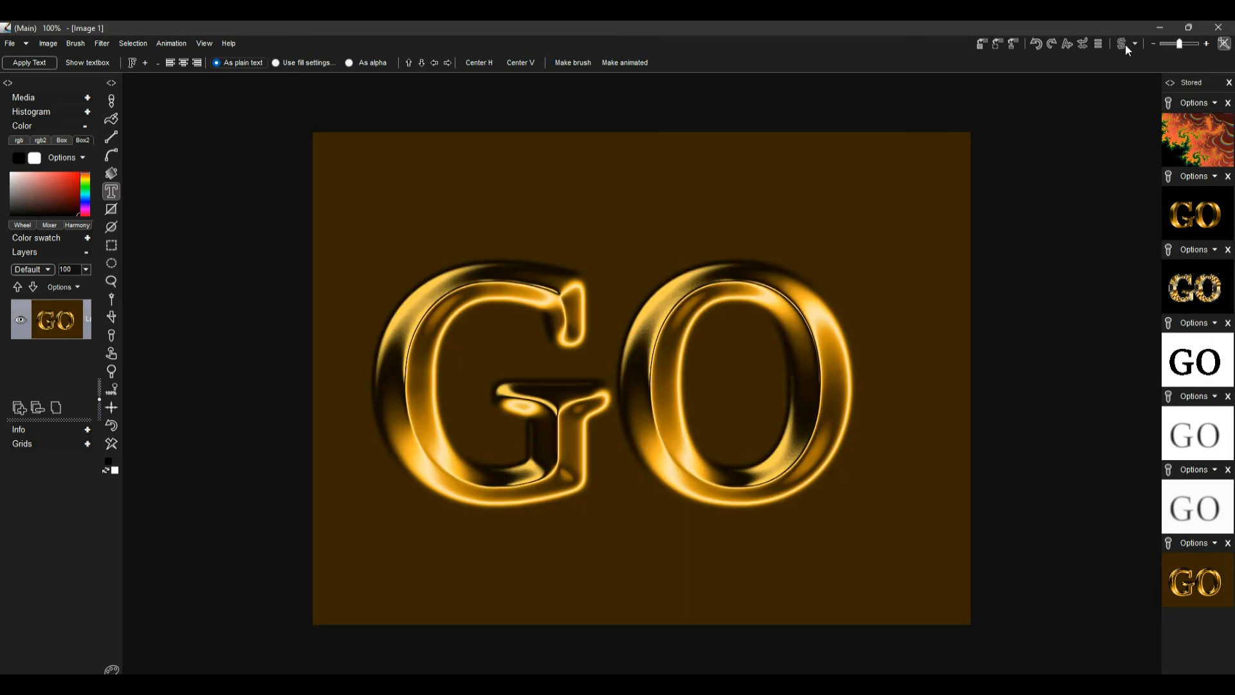
click(1125, 44)
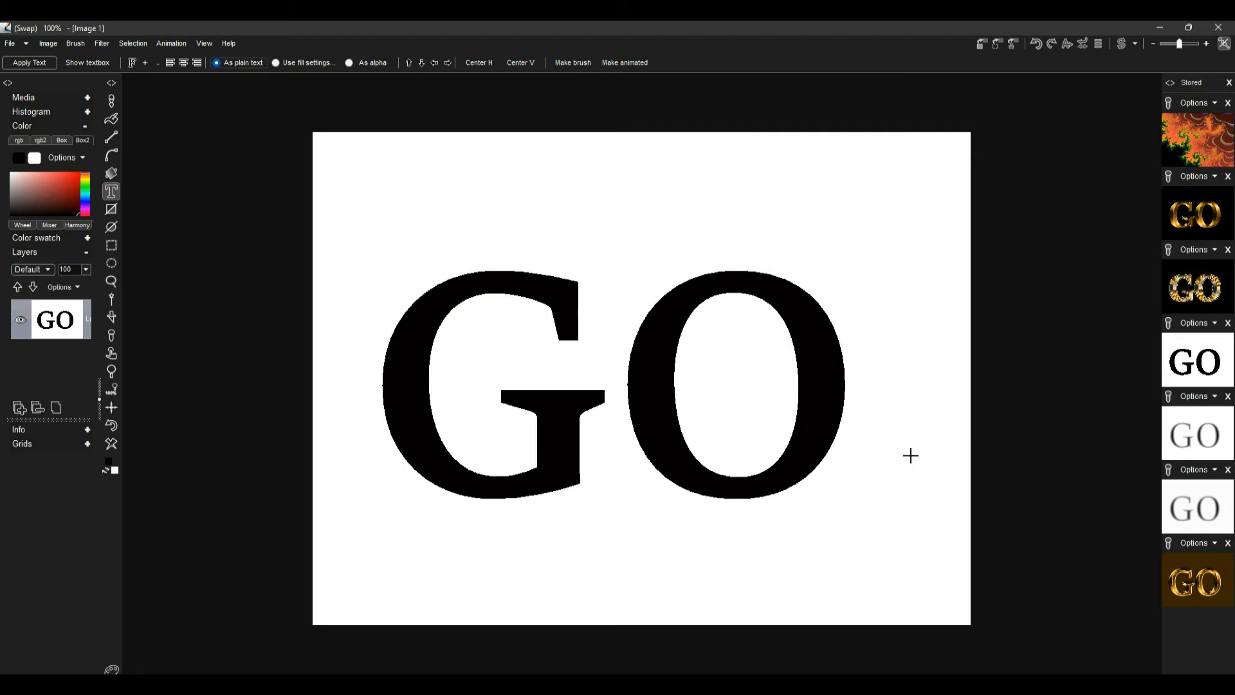
Load the stored blurred text image and apply an Adjustable Minimum filter with size 3
click(1200, 512)
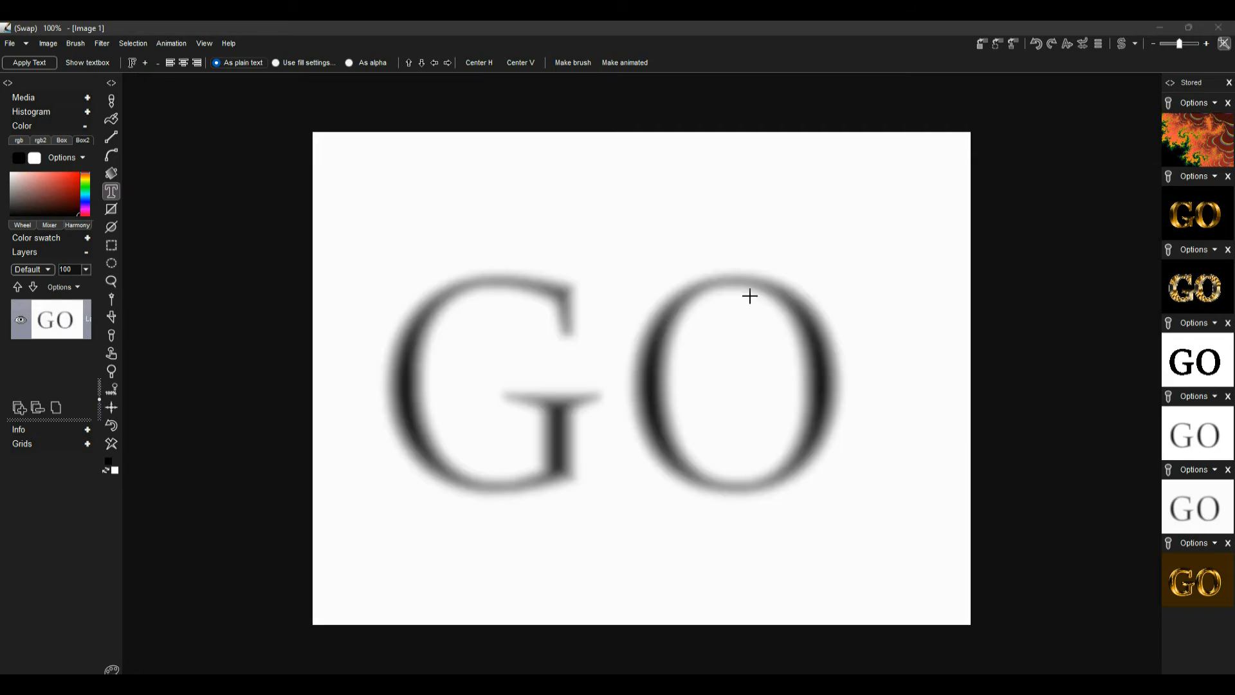
click(100, 44)
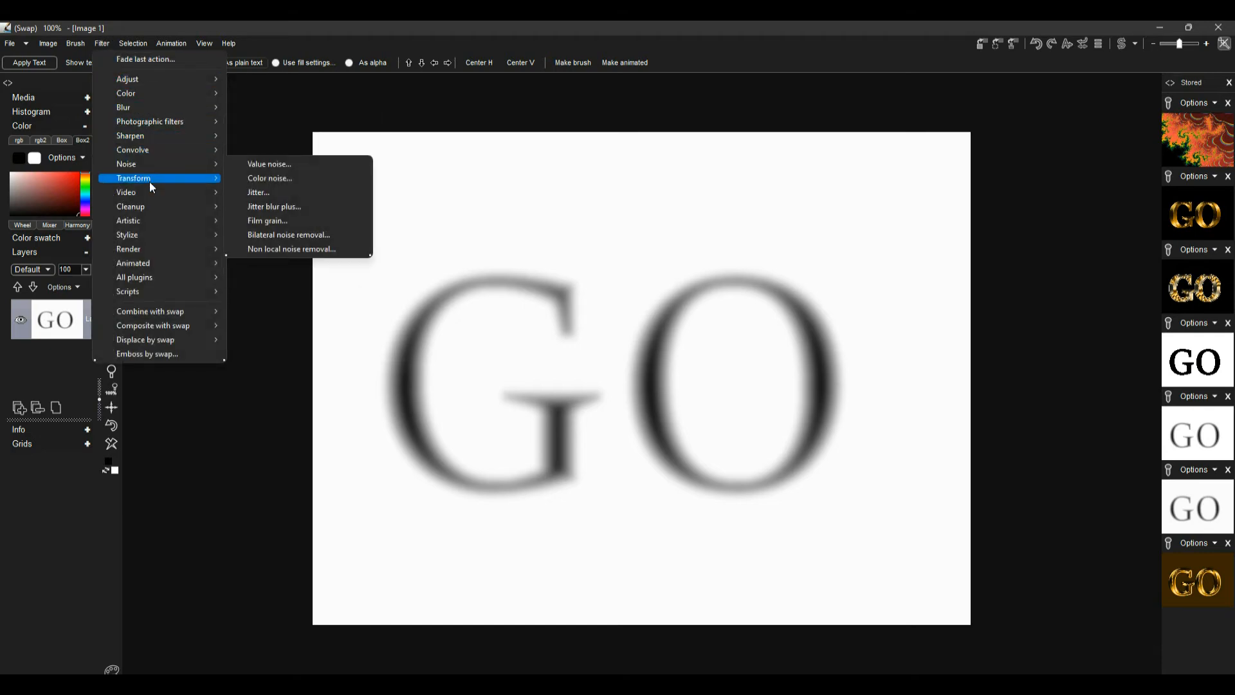
mouse_move(158, 220)
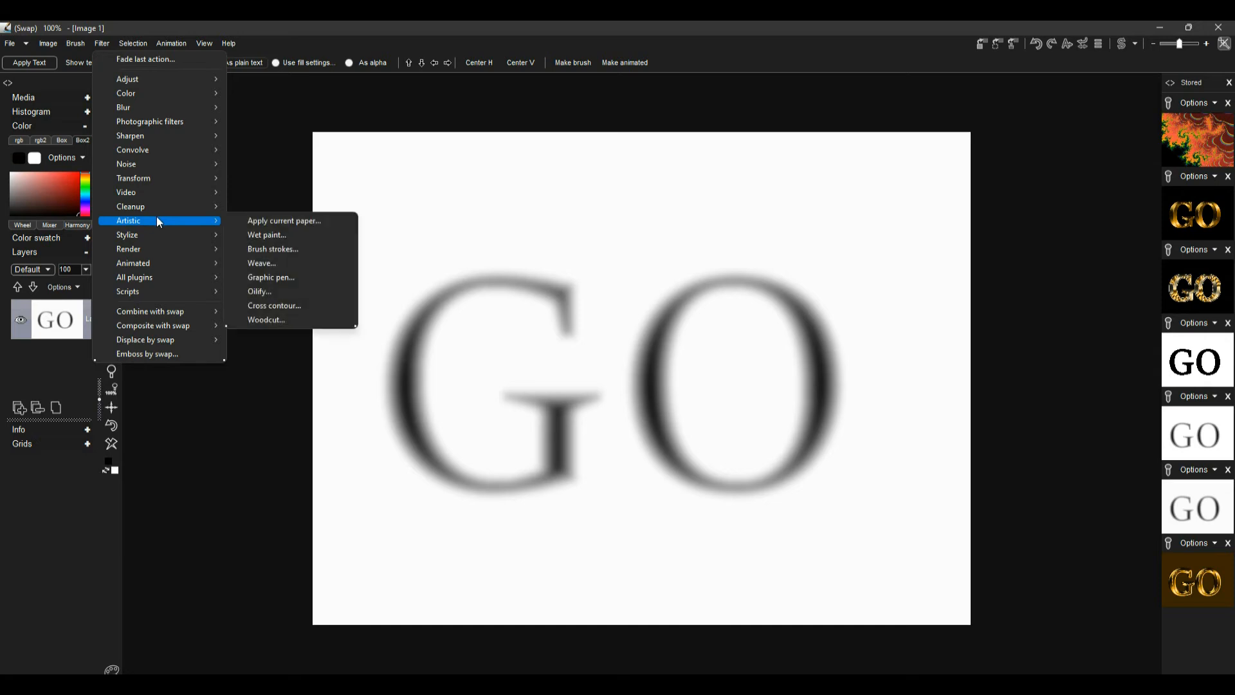
mouse_move(164, 153)
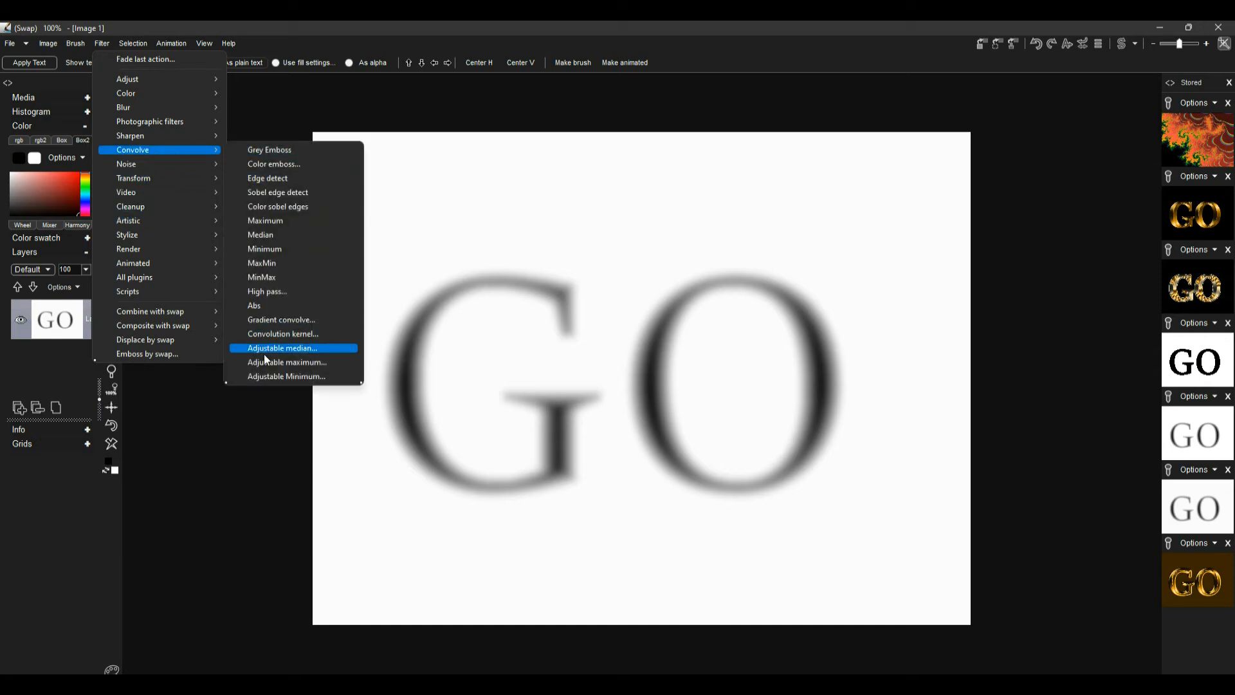
click(265, 373)
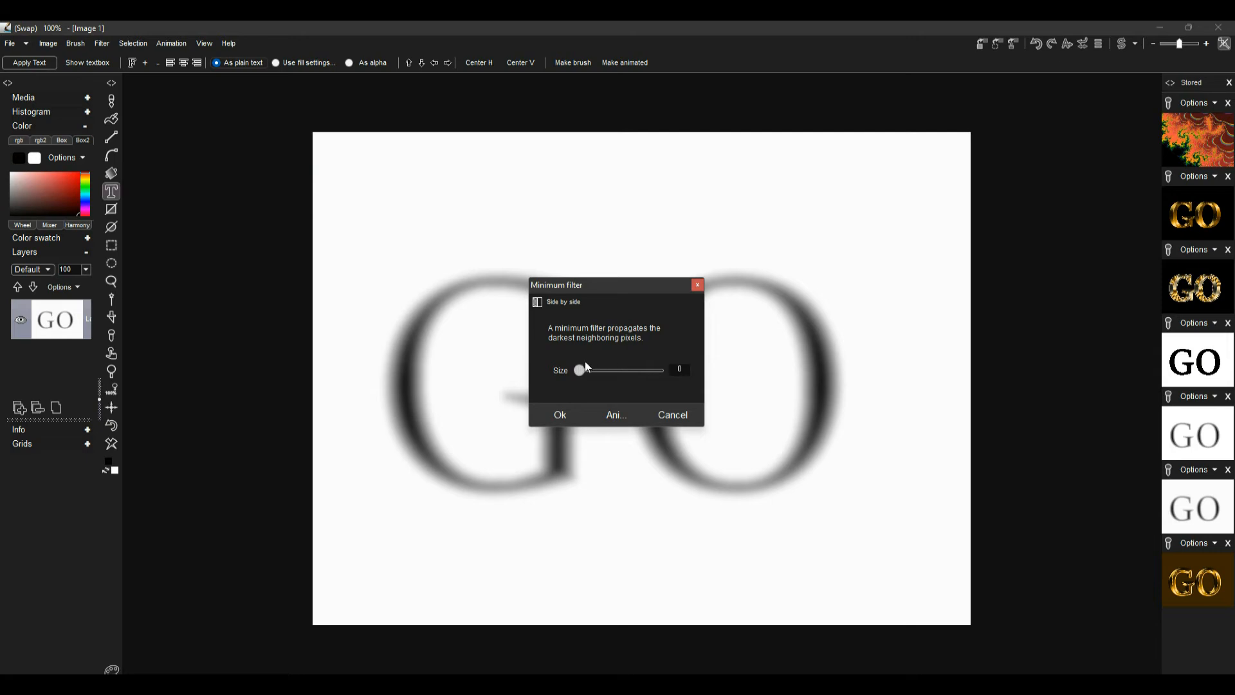
drag(581, 370, 594, 370)
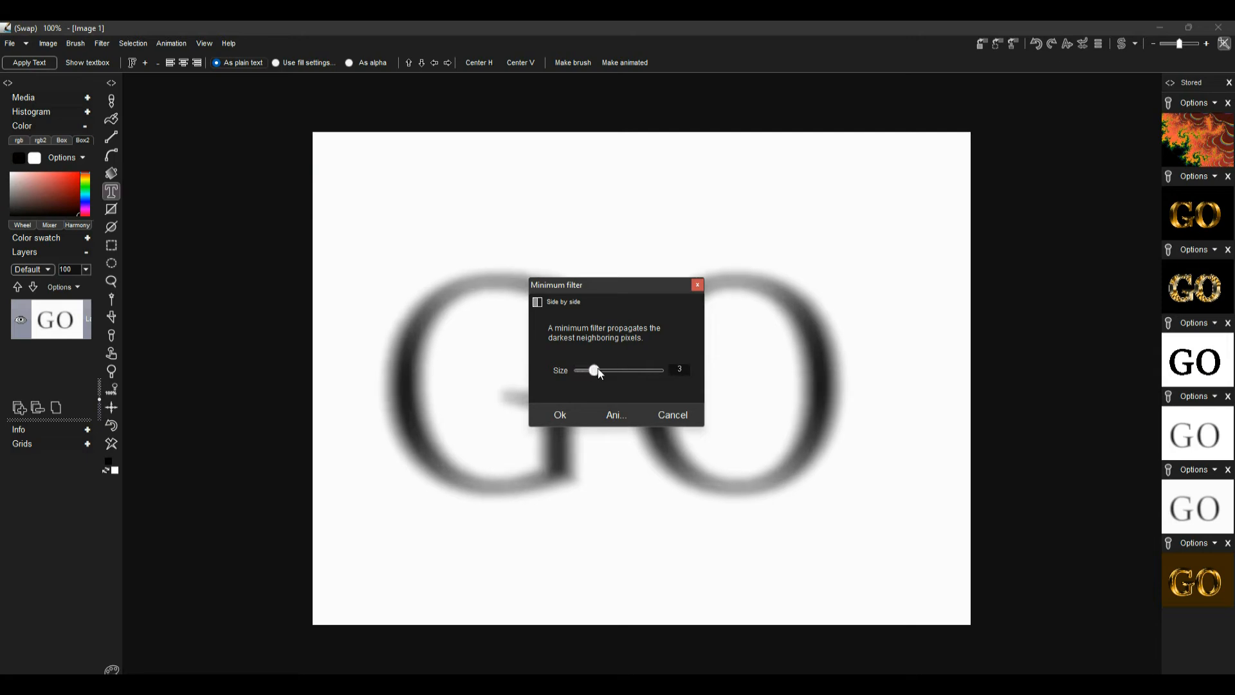
click(569, 418)
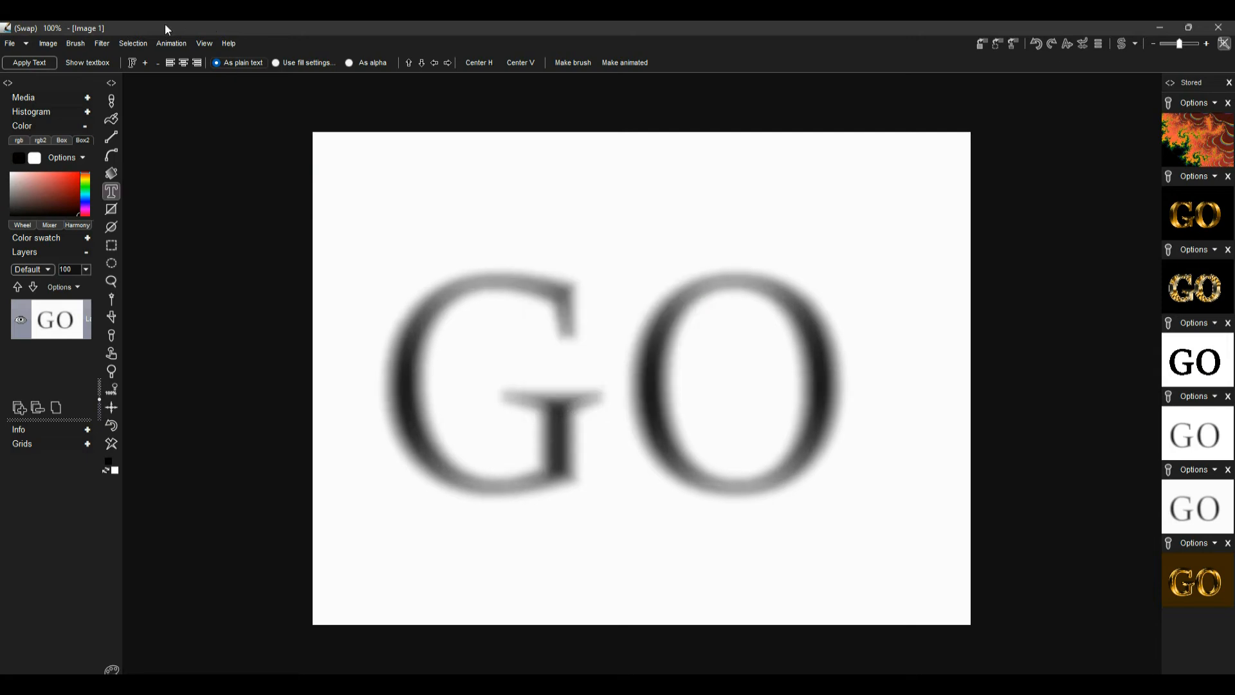
Steepen the RGB curve so the blurred text becomes solid black with soft edges, and store the result
click(98, 44)
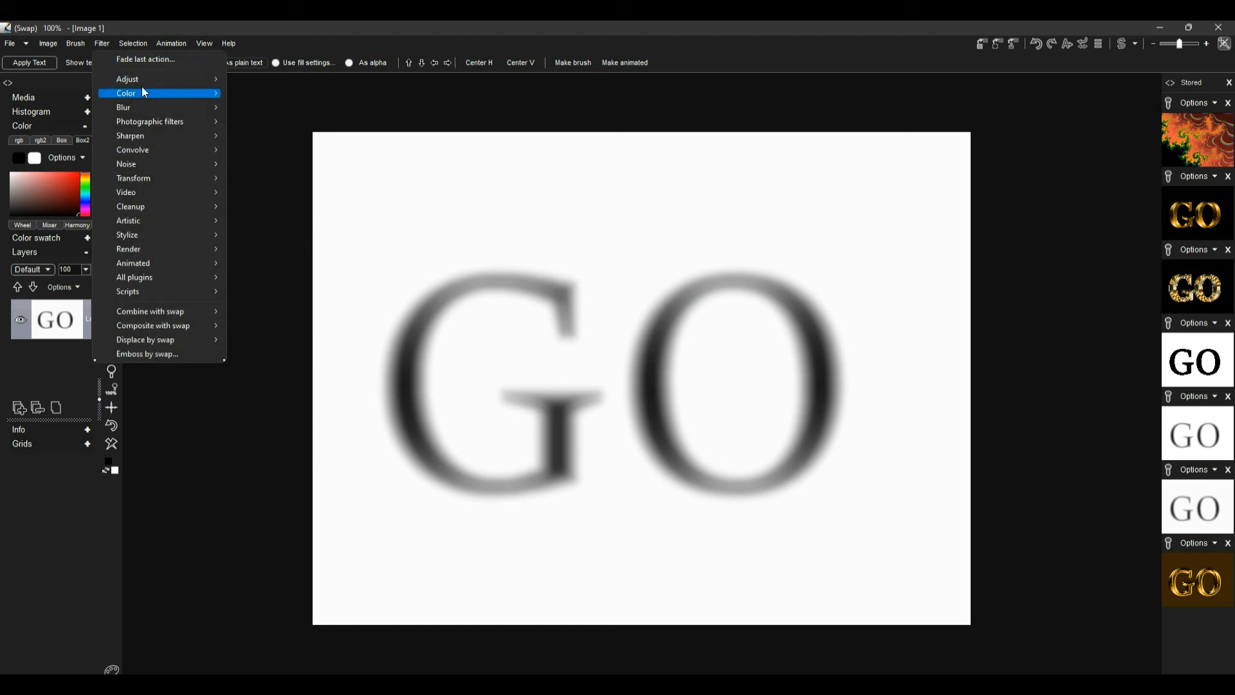
mouse_move(140, 80)
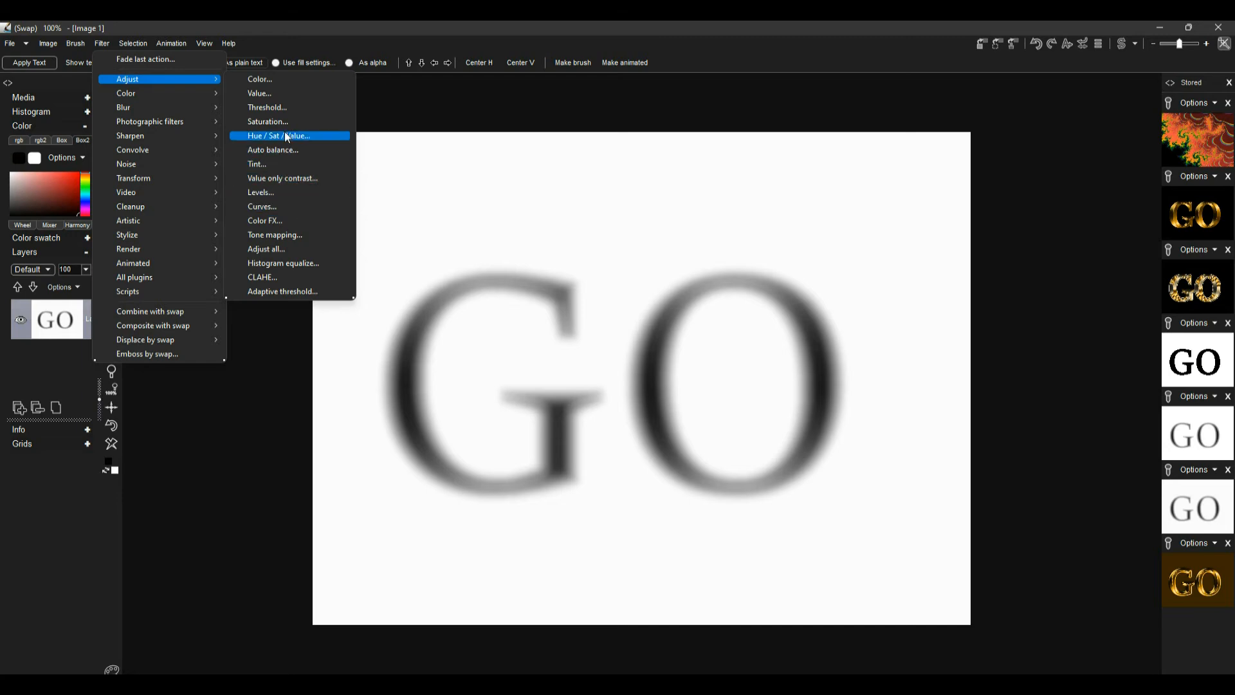
click(280, 205)
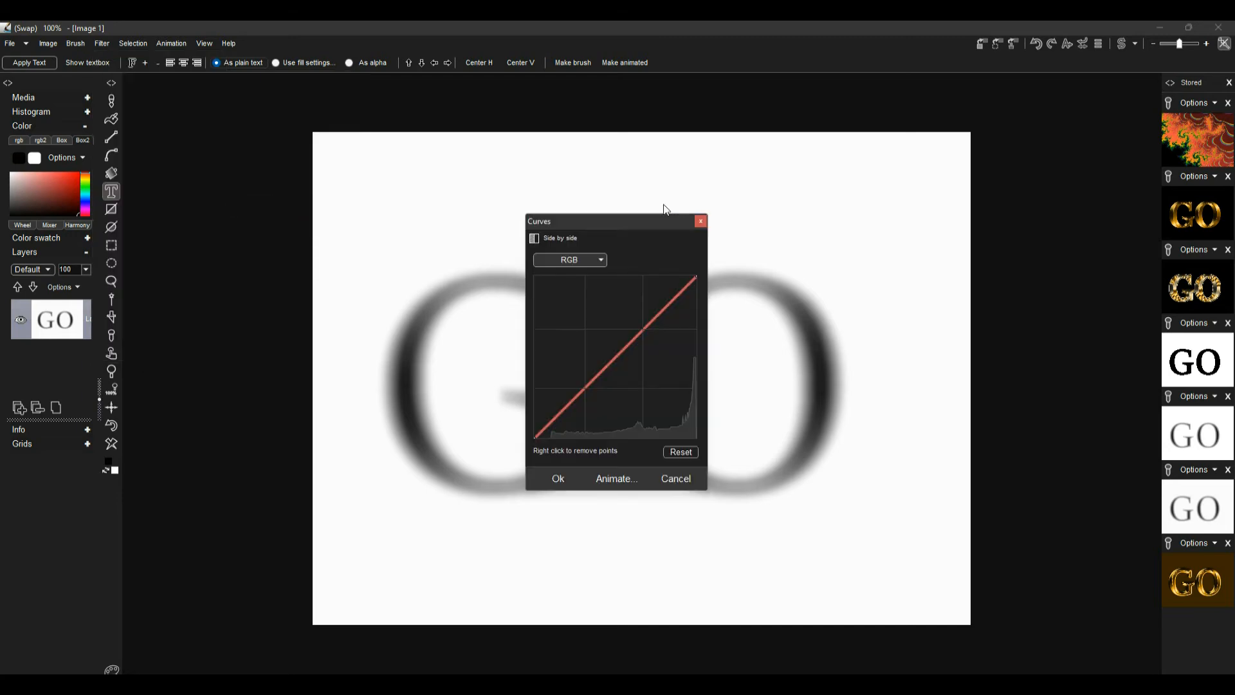
drag(650, 216, 960, 200)
drag(916, 329, 947, 436)
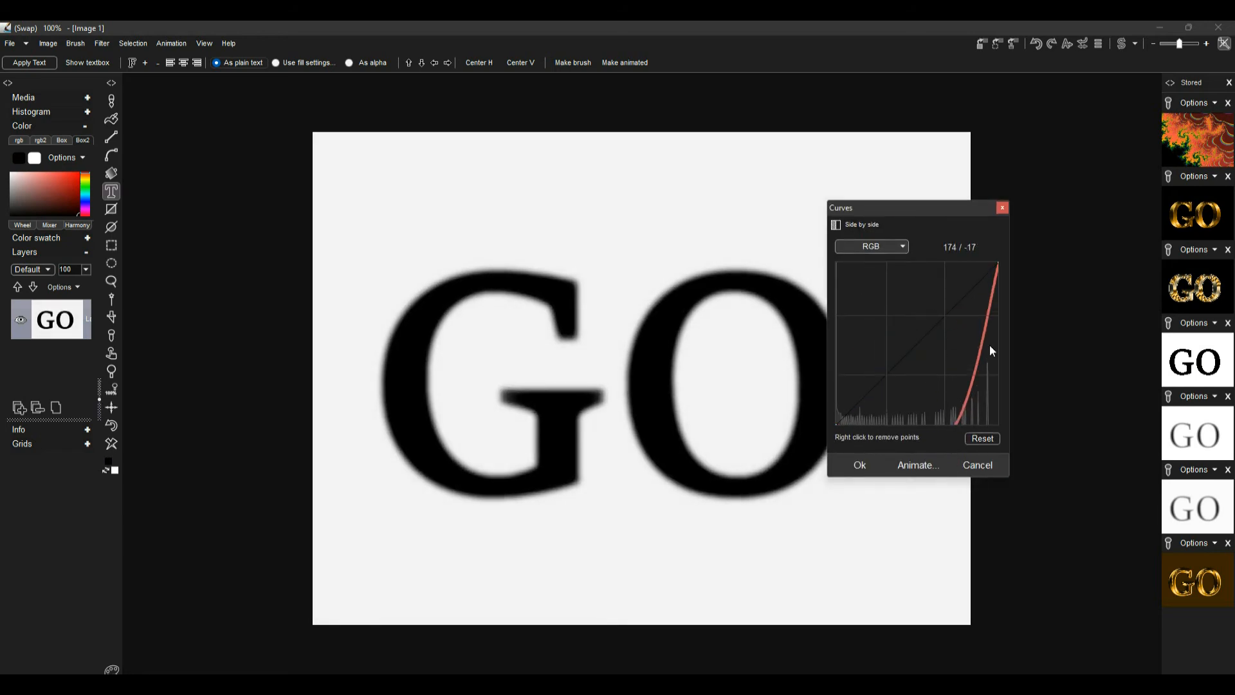
drag(986, 300, 991, 267)
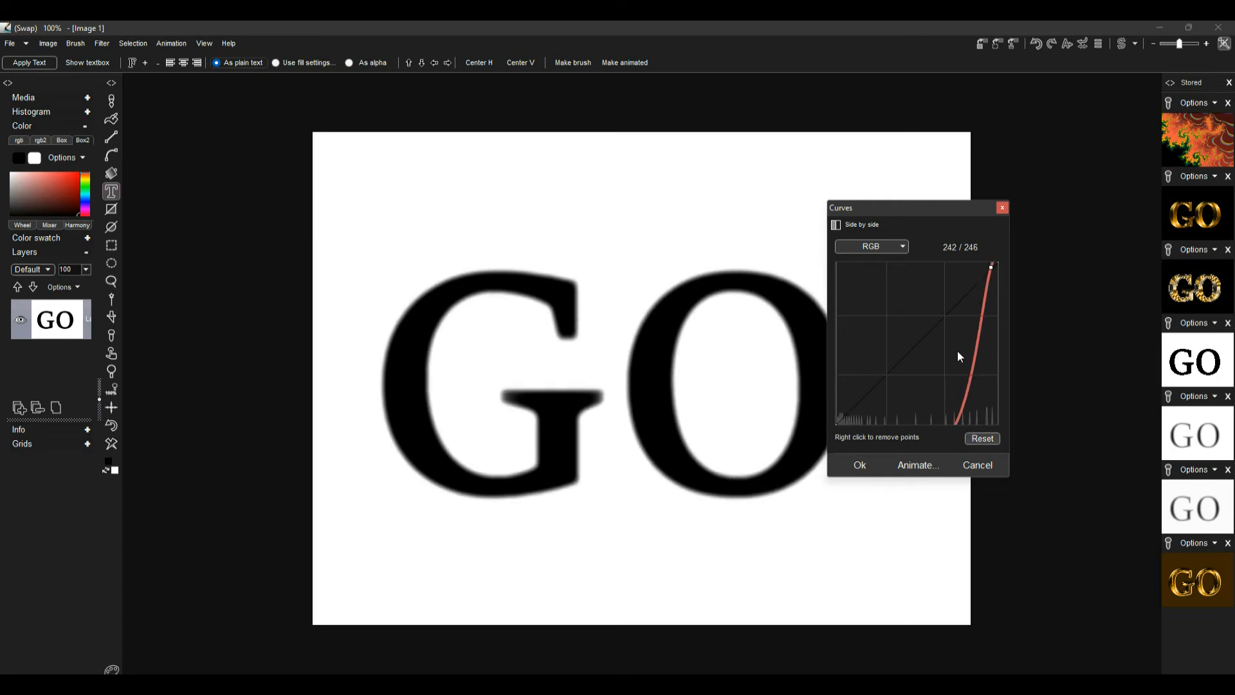
click(976, 439)
drag(951, 314, 966, 419)
drag(993, 277, 988, 260)
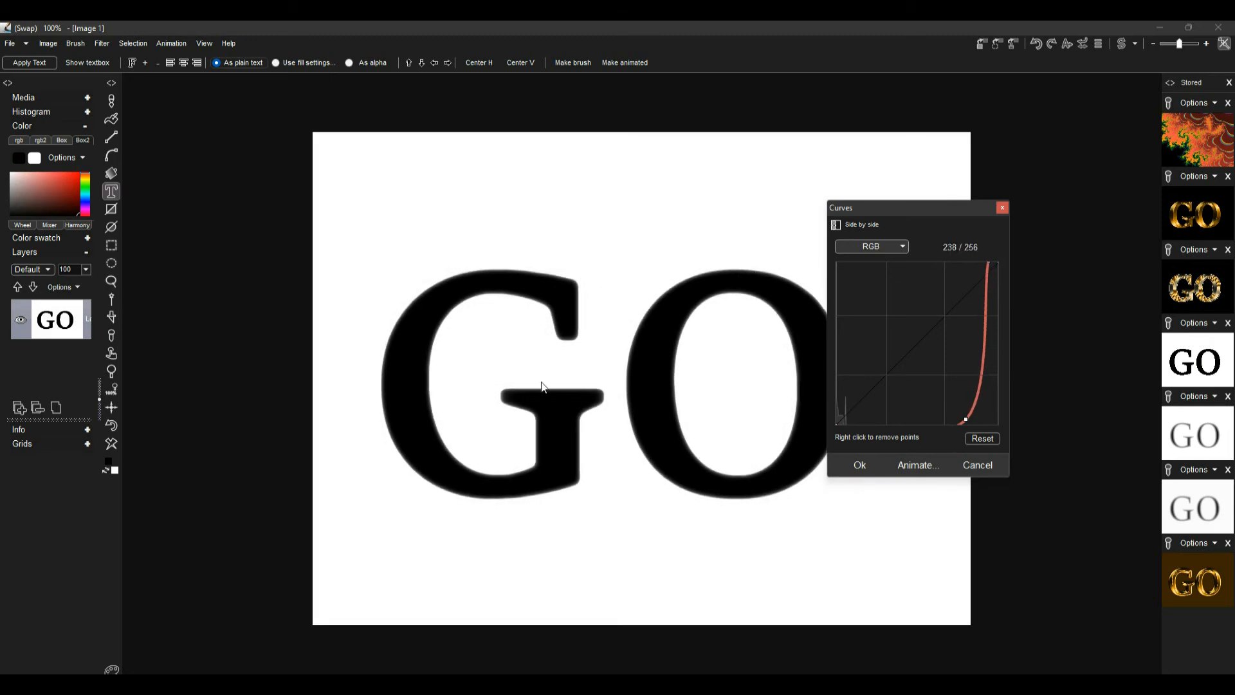
click(858, 465)
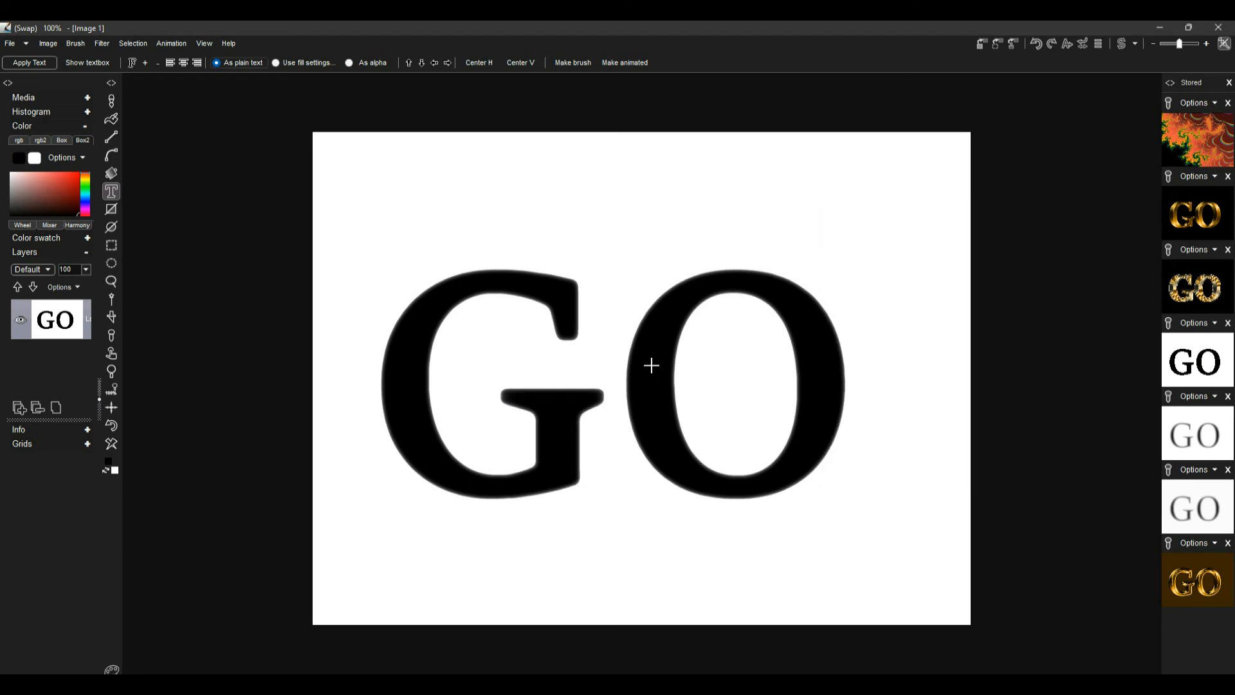
click(984, 43)
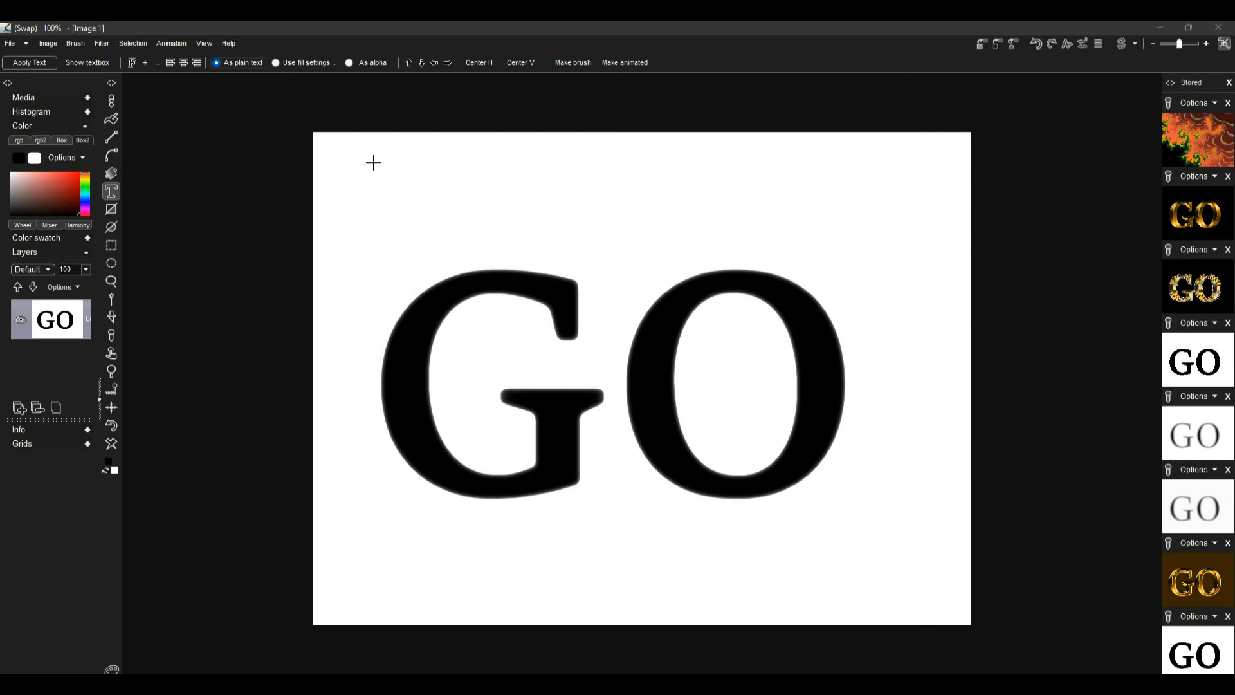
Create a Sobel edge-detected outline of the text, keep it among the stored images, and revert the image
click(101, 44)
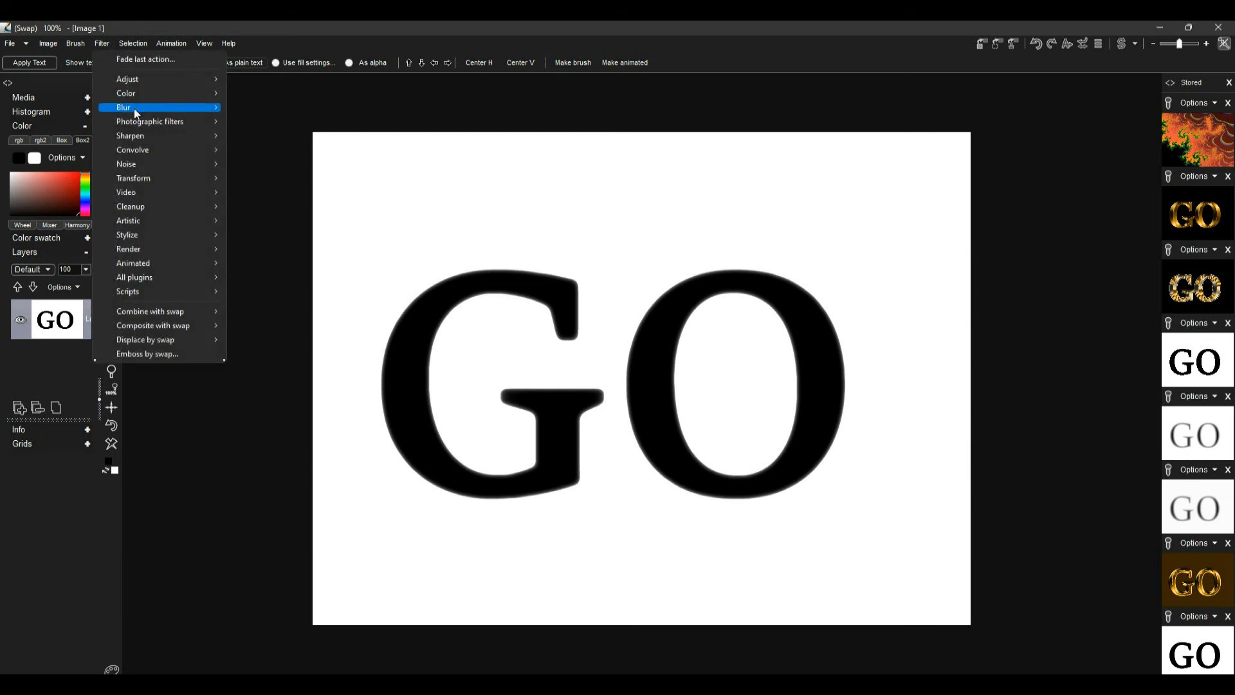
mouse_move(138, 146)
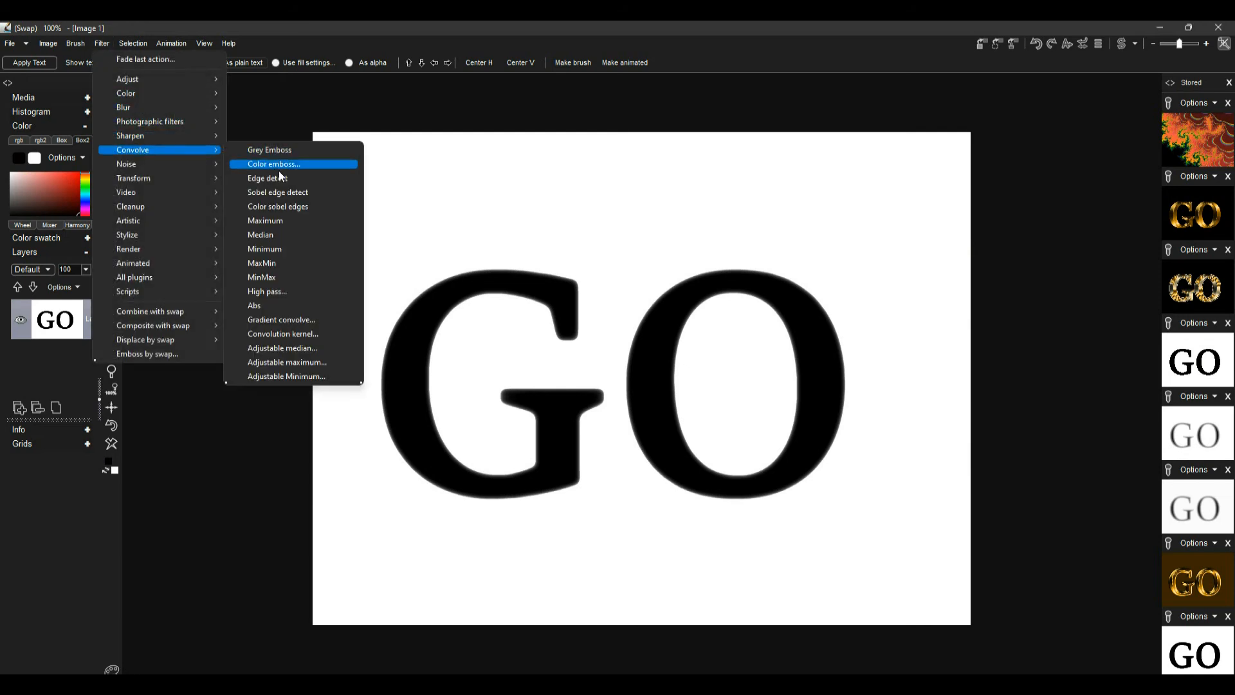
click(305, 196)
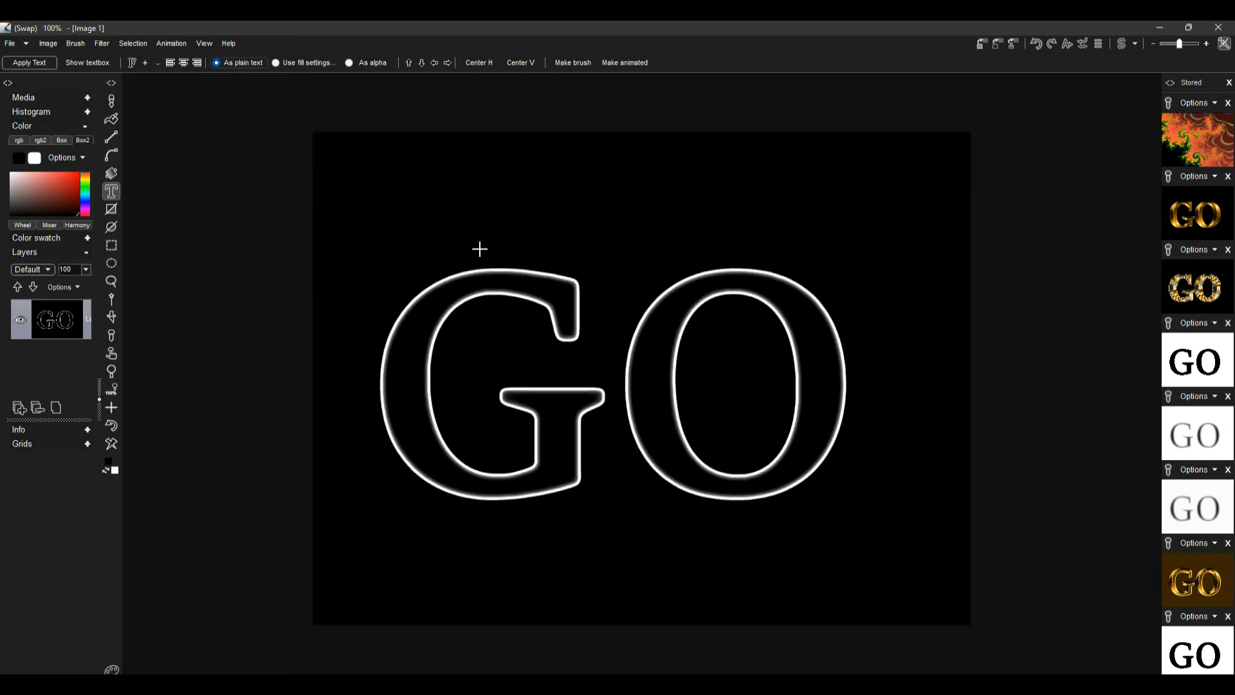
click(111, 425)
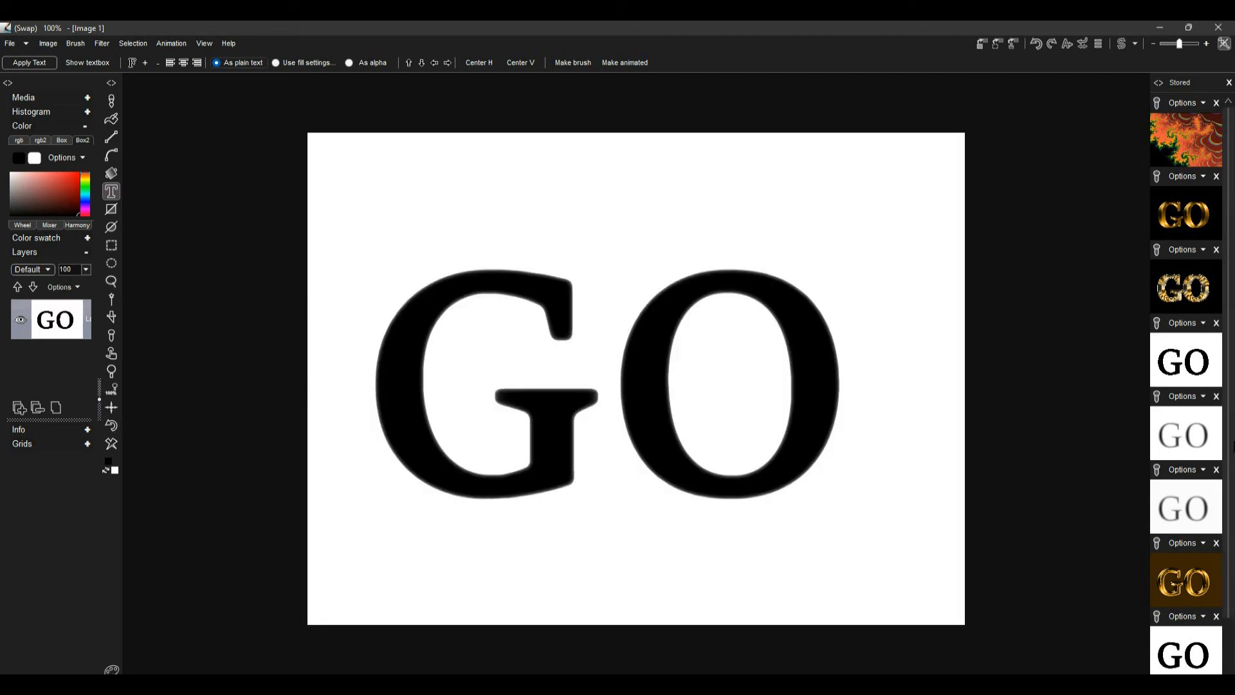
Switch to the main gold image and subtract the stored black text image from it
scroll(1230, 475, down, 1)
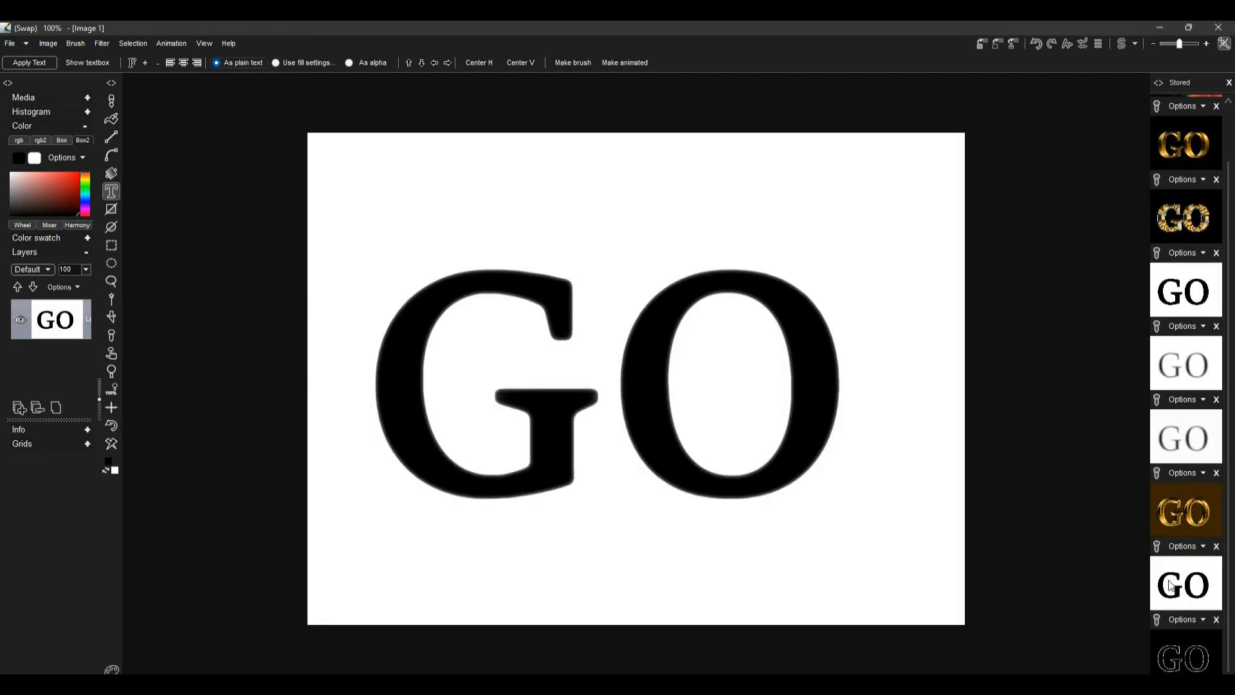
click(1119, 43)
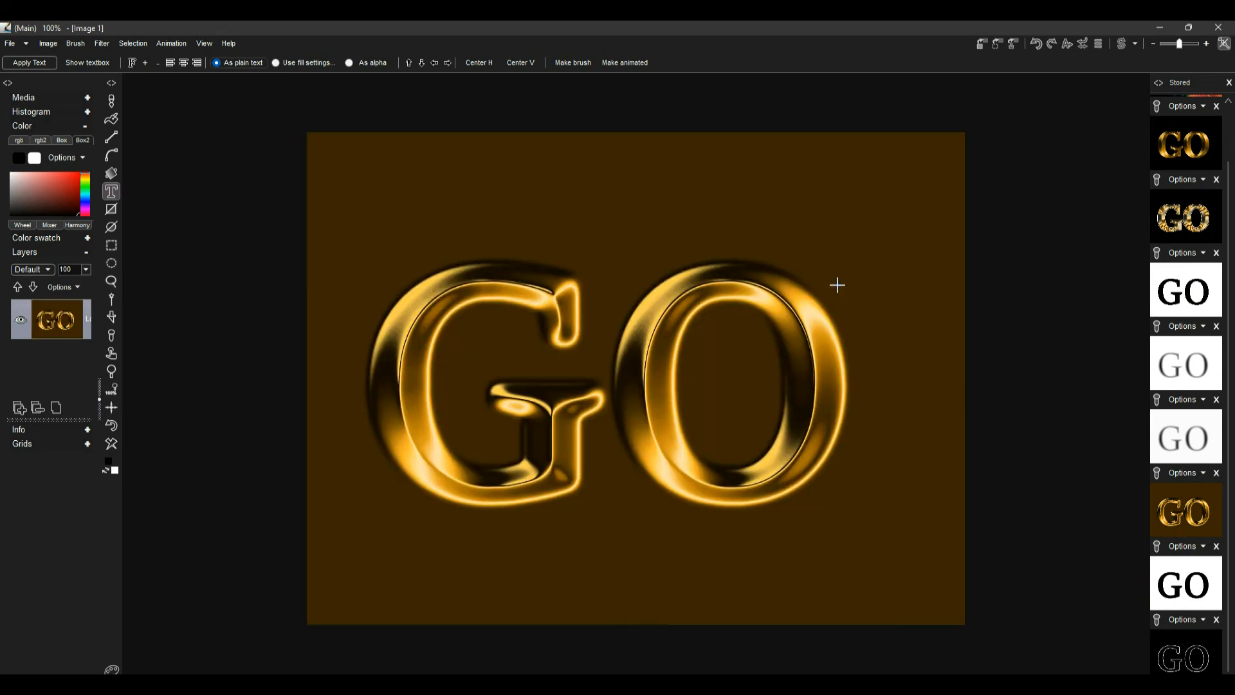
click(1199, 547)
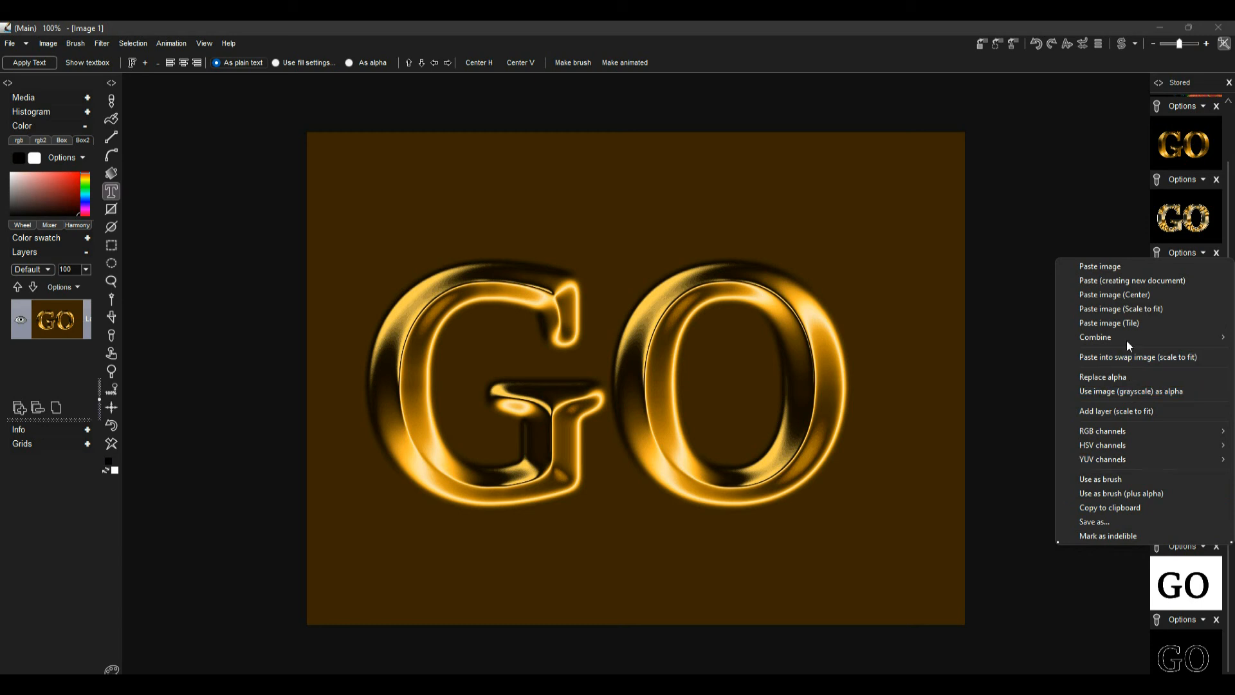
mouse_move(1127, 341)
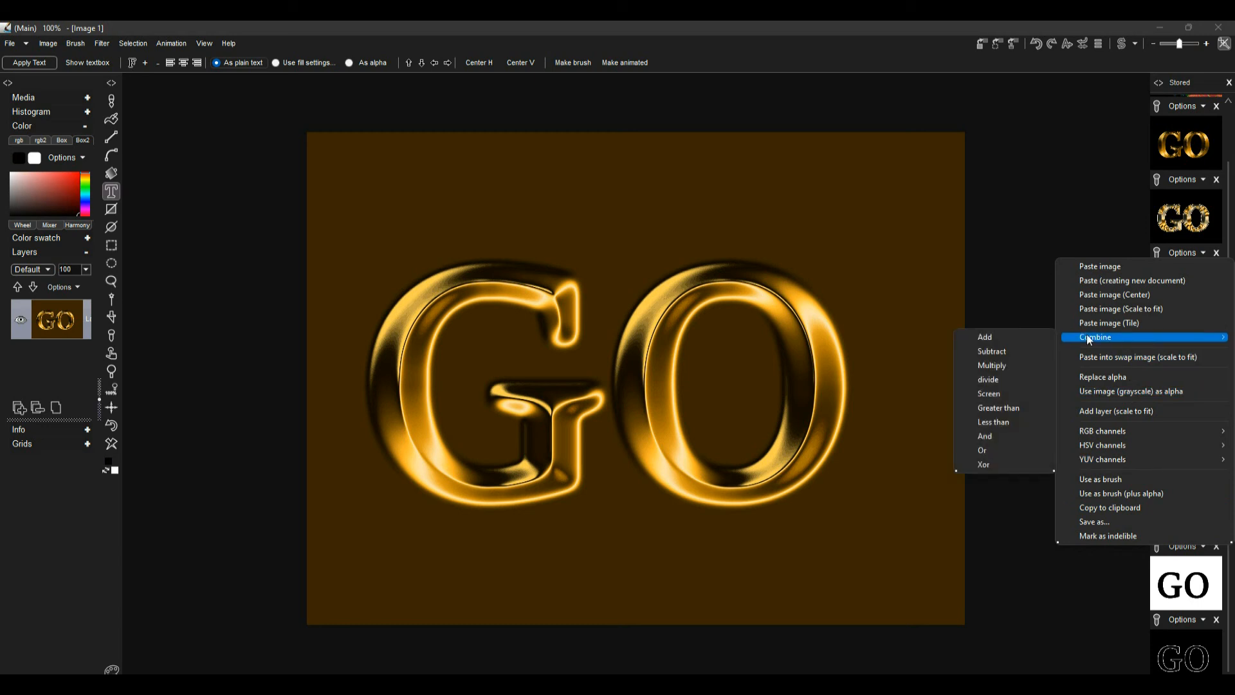
click(1015, 351)
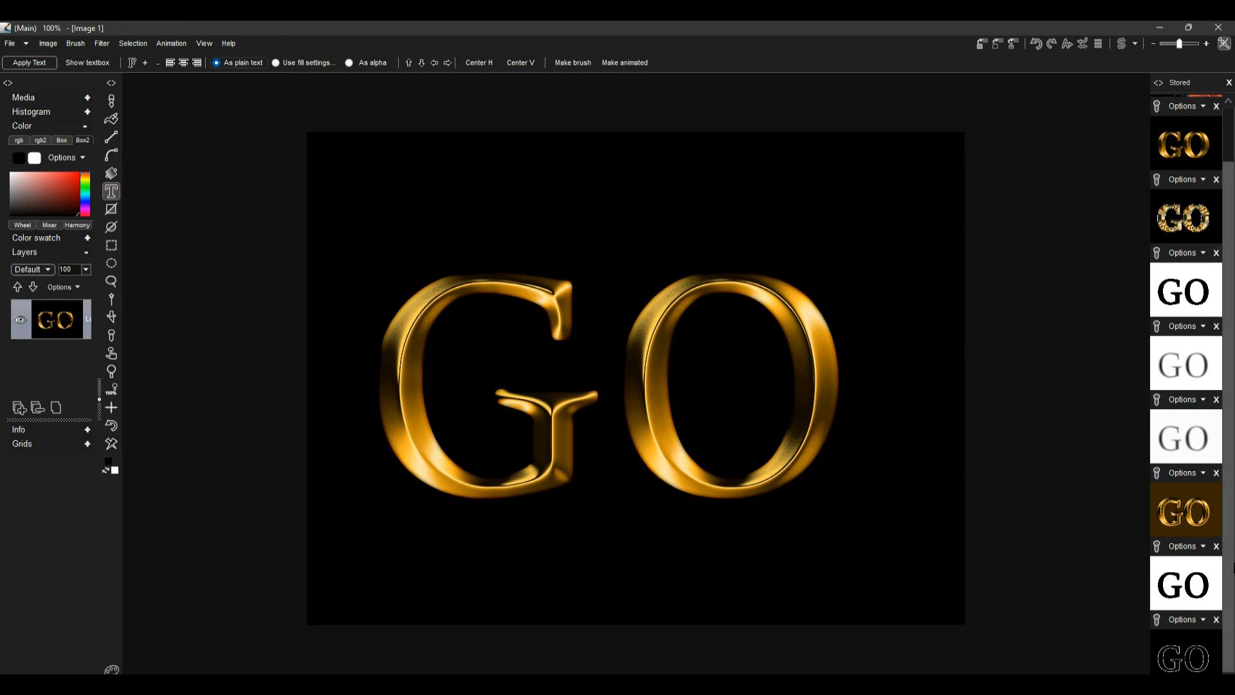
Try adding the stored edge outline onto the gold text, and undo it
click(1183, 620)
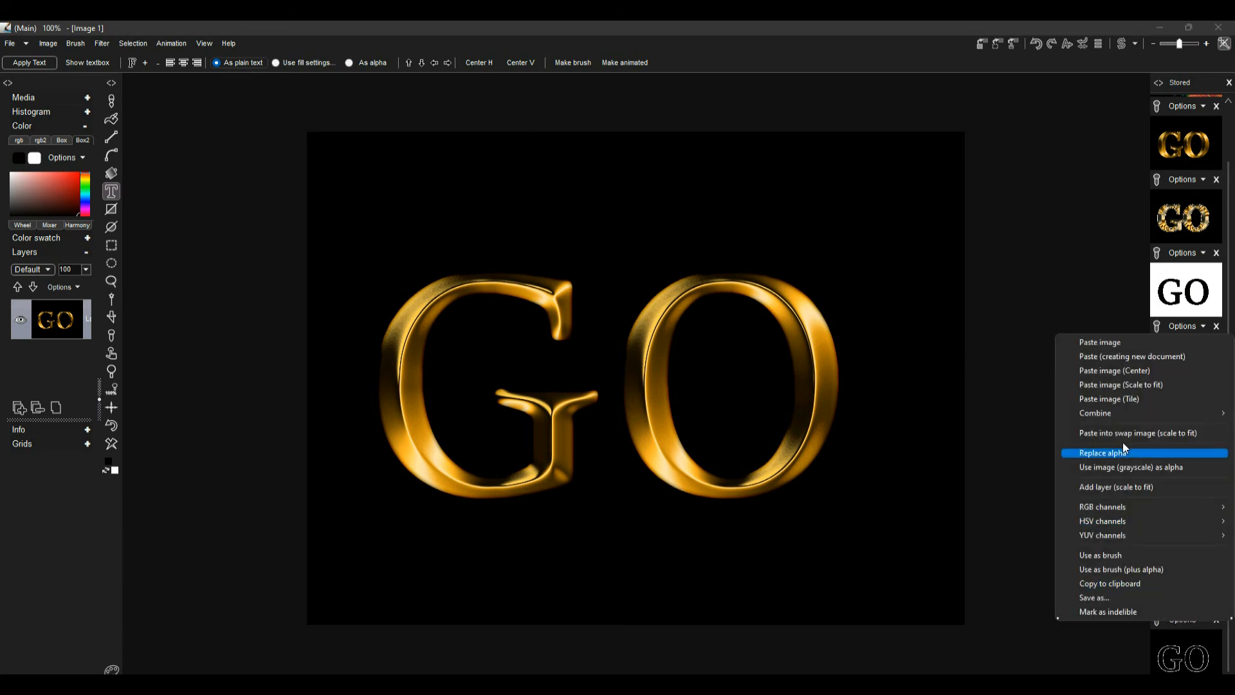
mouse_move(1121, 412)
click(1018, 414)
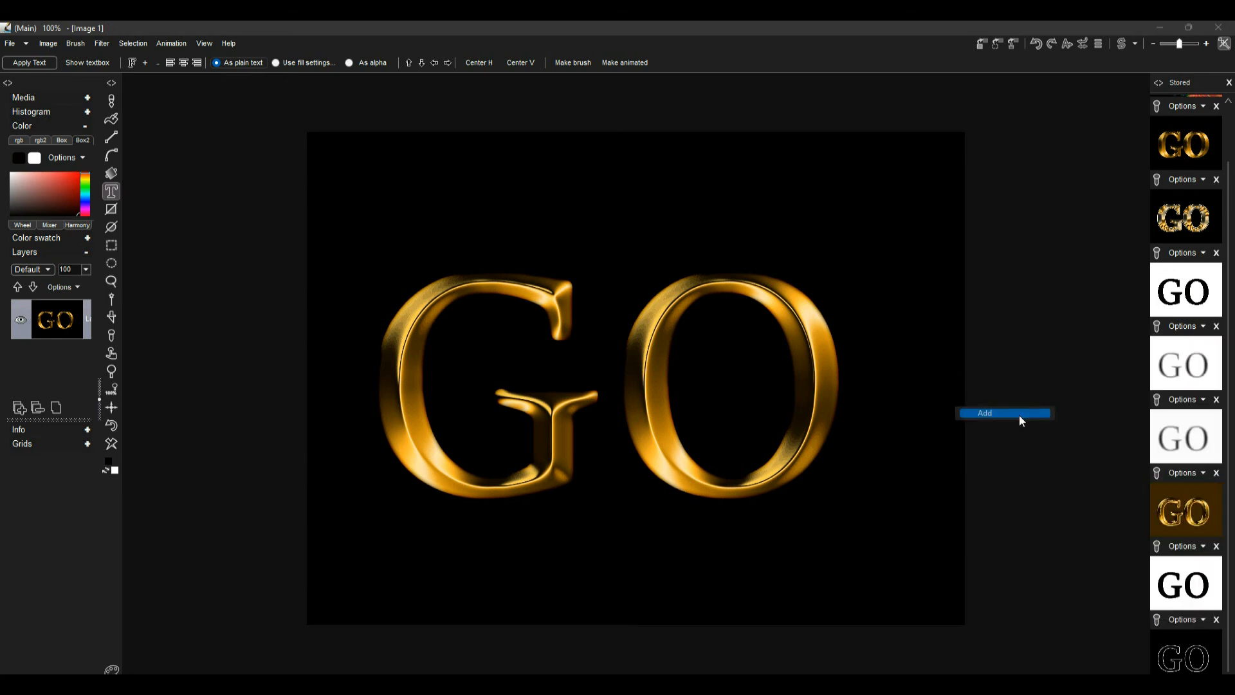
click(109, 427)
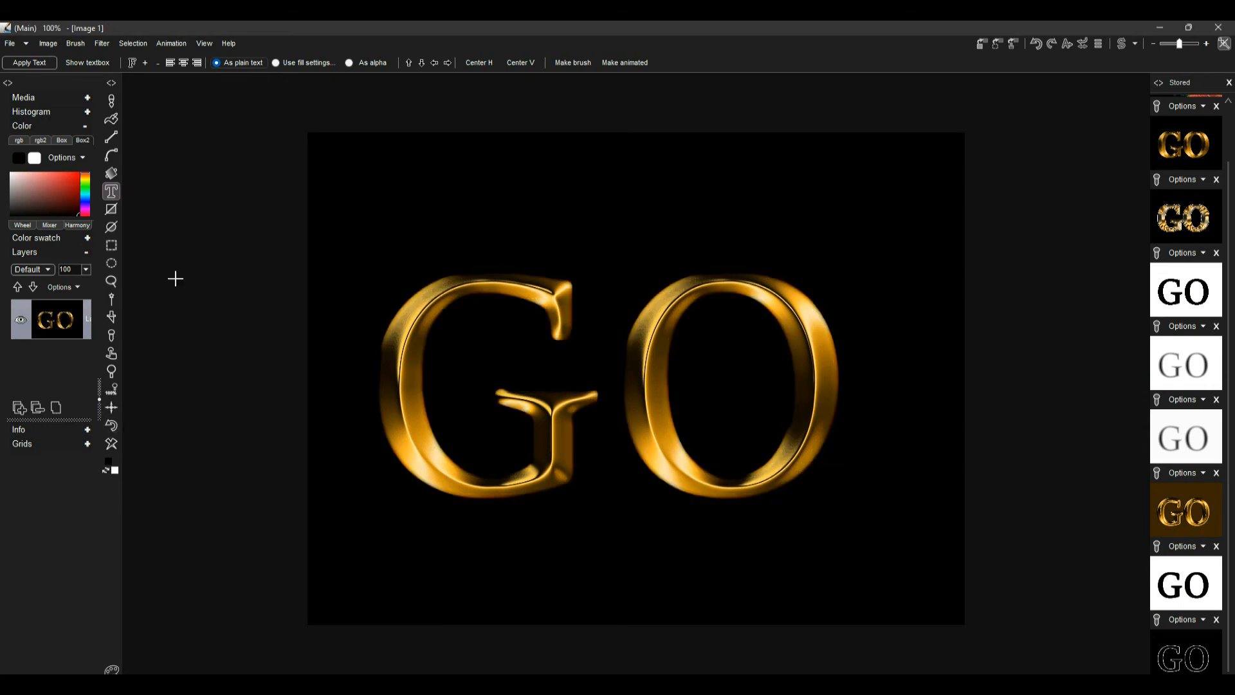
Apply Light diffusion with Add combine mode, radius 100, gain 150 and tone map 255
click(100, 41)
mouse_move(130, 98)
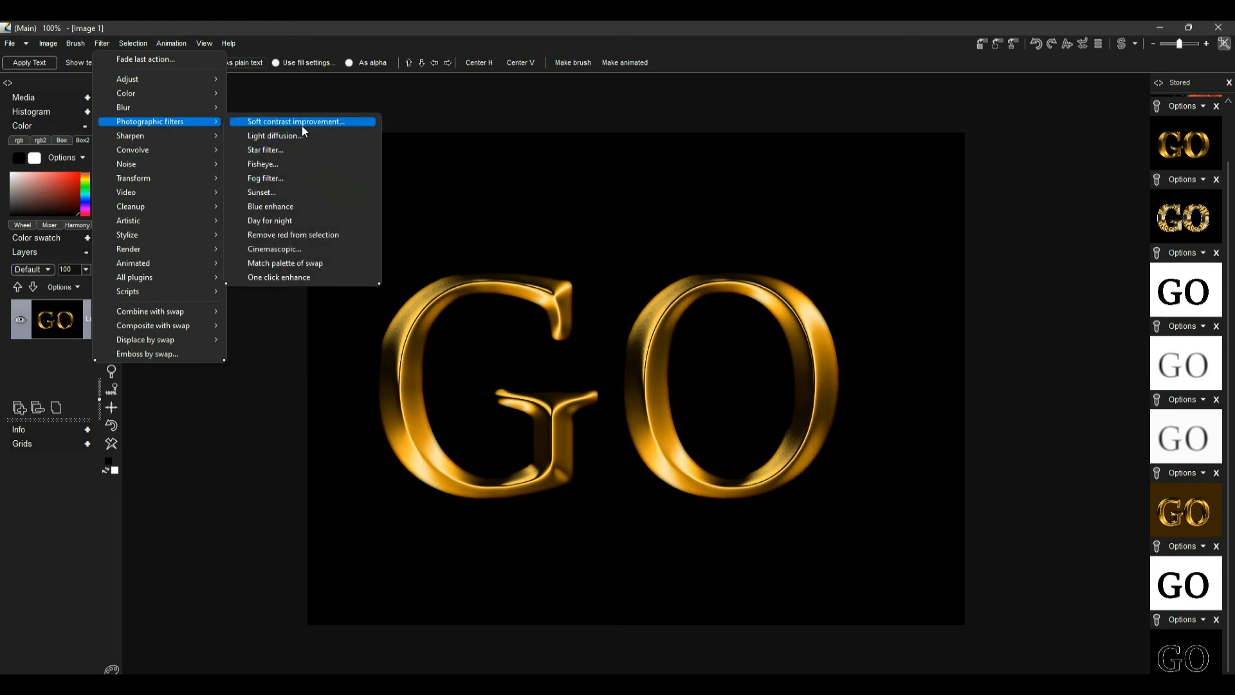
click(303, 134)
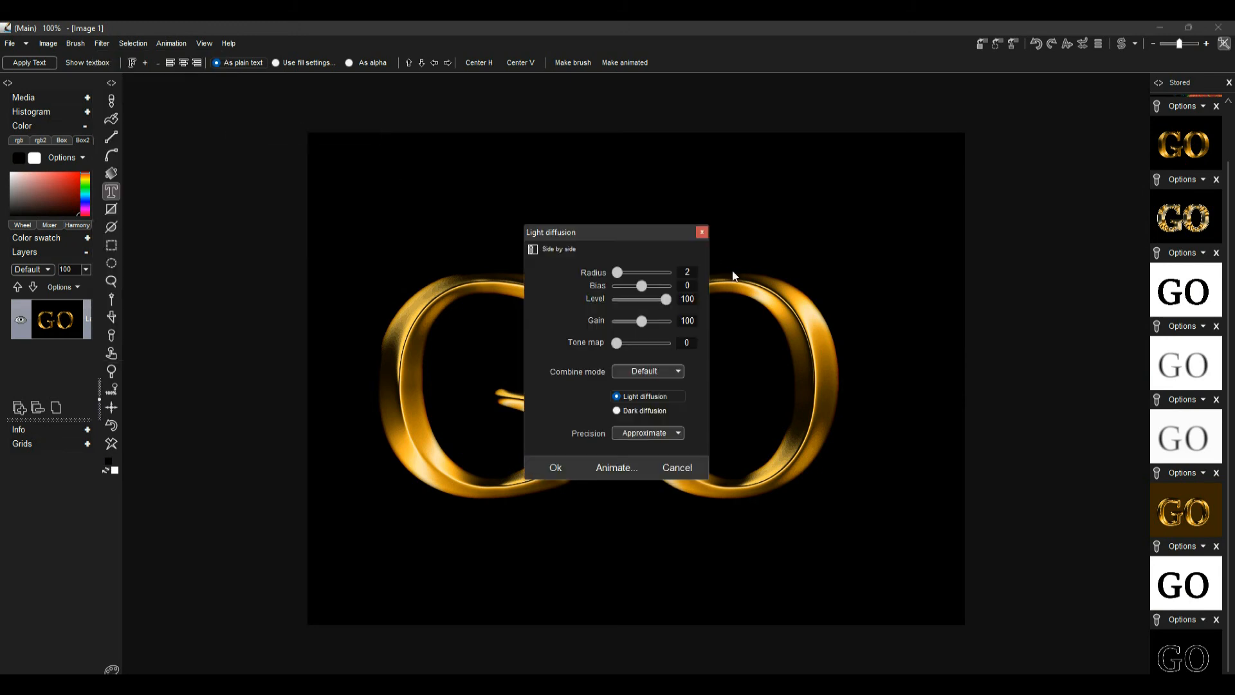
click(646, 372)
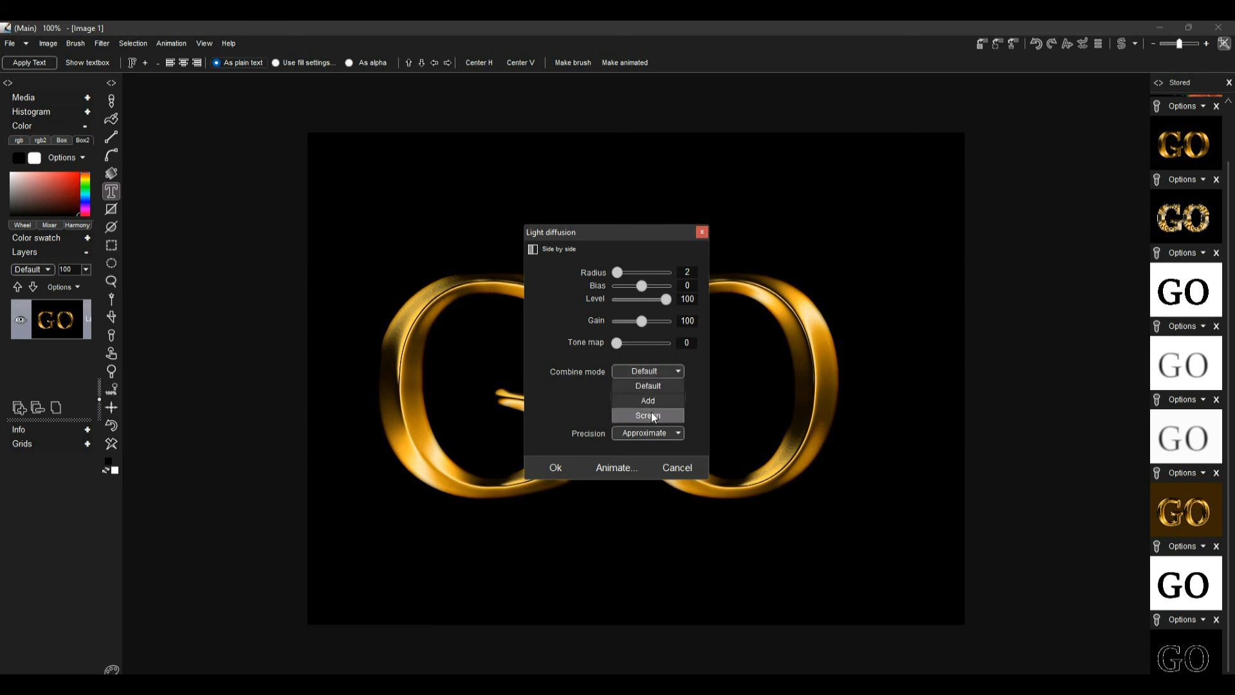
click(651, 403)
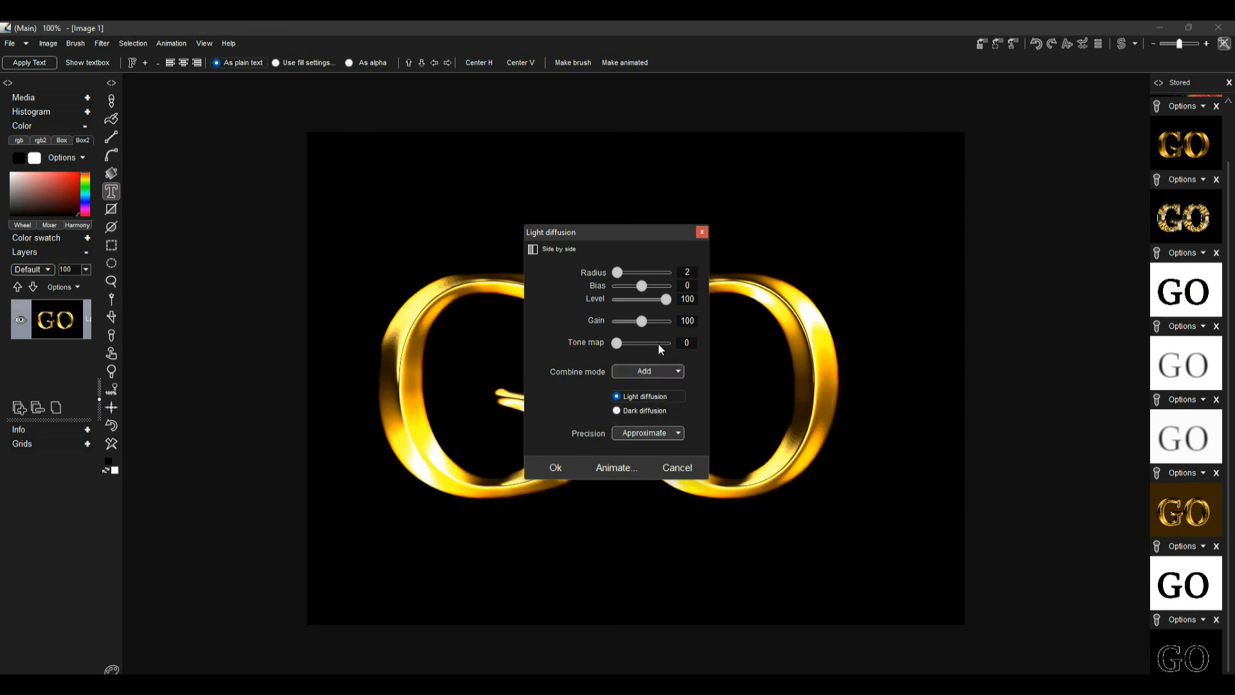
drag(629, 237, 895, 254)
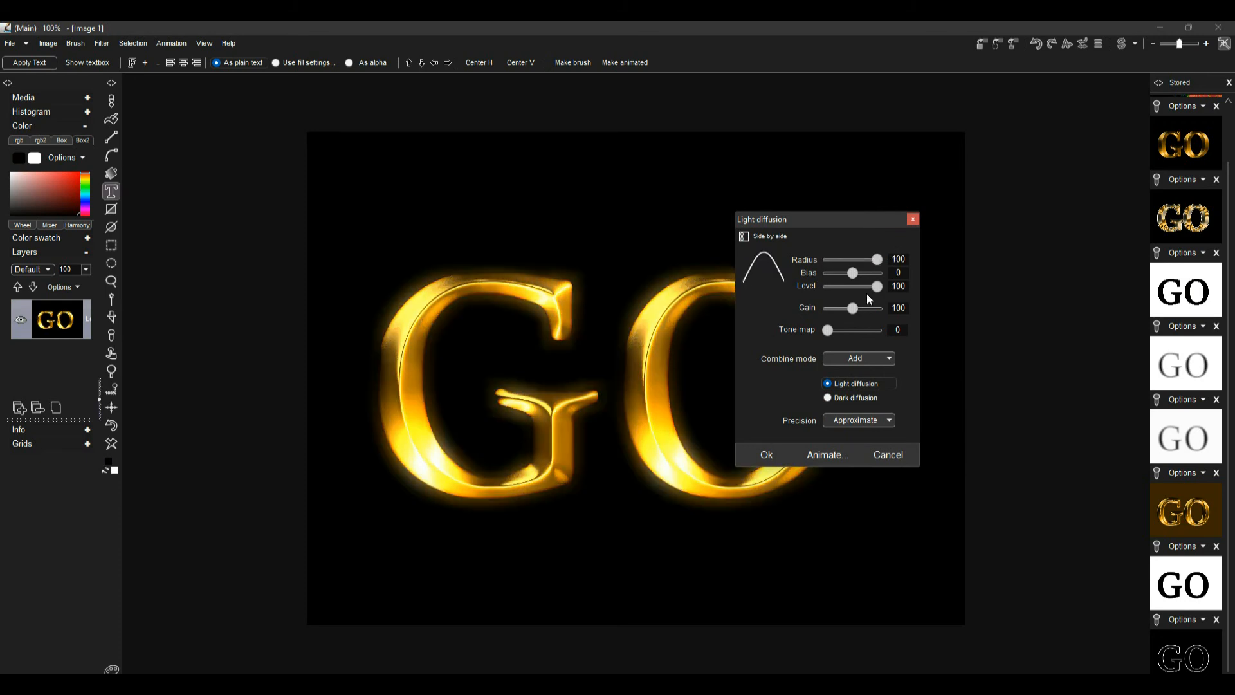
mouse_move(852, 308)
mouse_down()
mouse_move(879, 309)
mouse_move(836, 313)
mouse_move(866, 318)
mouse_up()
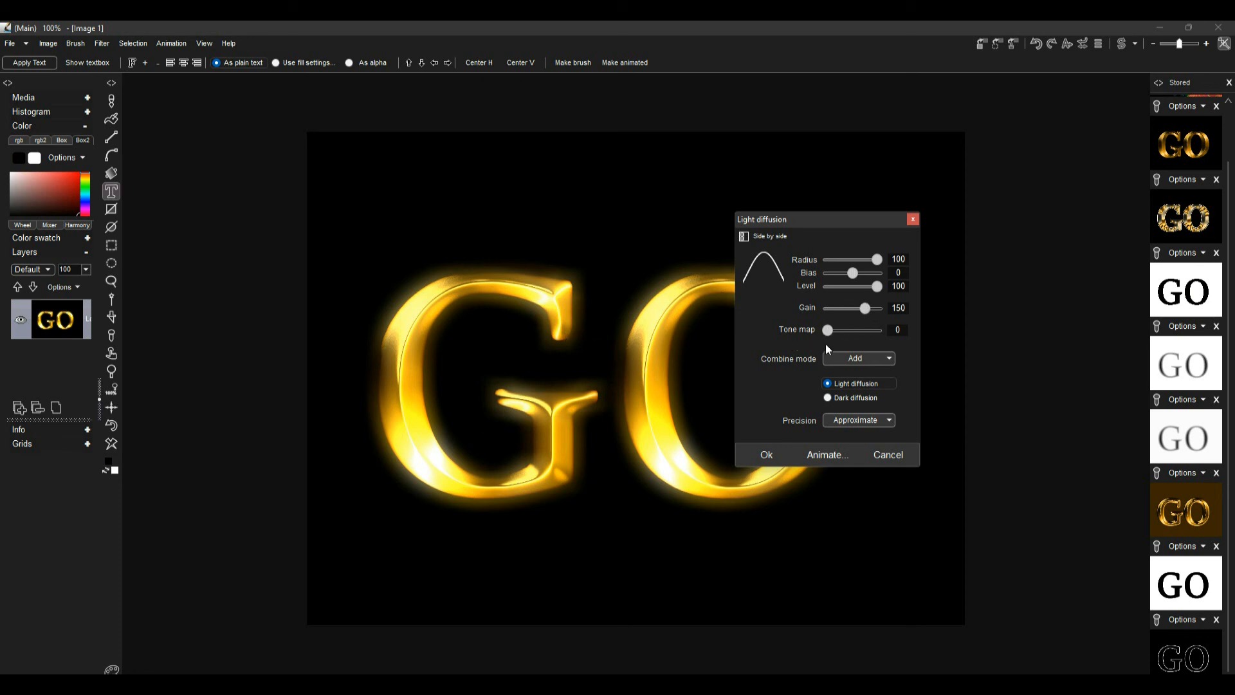
drag(827, 333, 892, 330)
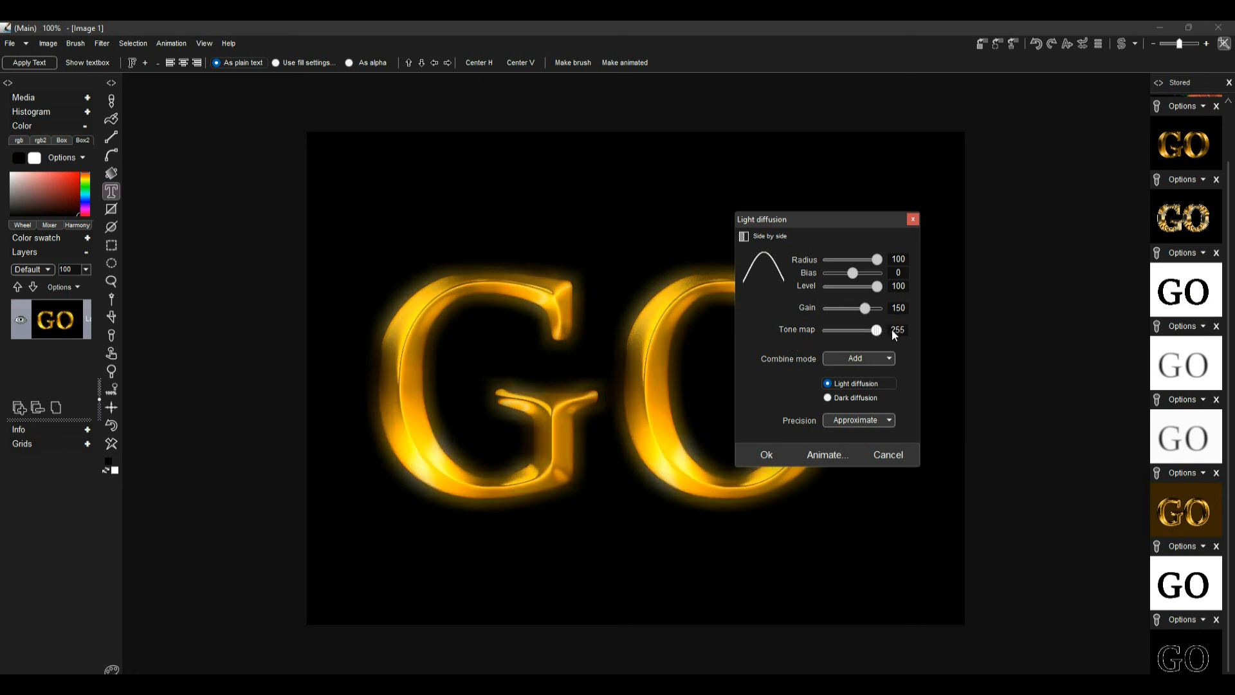
click(766, 454)
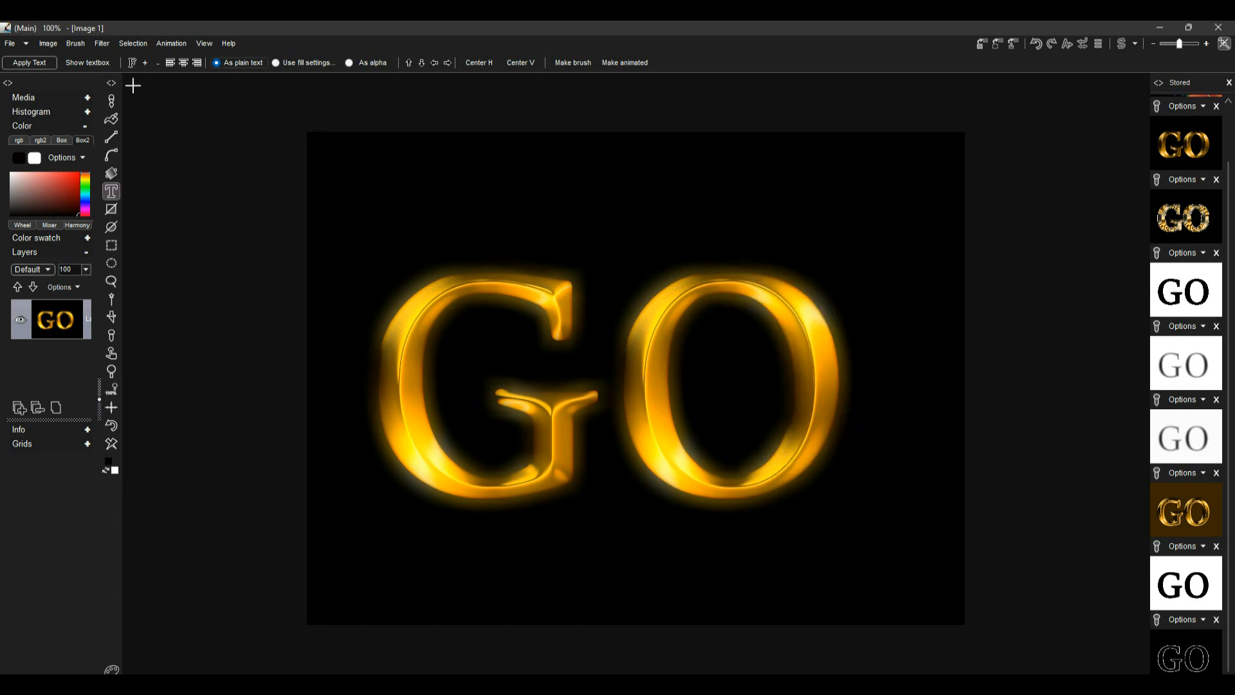
Open the Lens flares options and pick a warm golden star flare preset
click(112, 173)
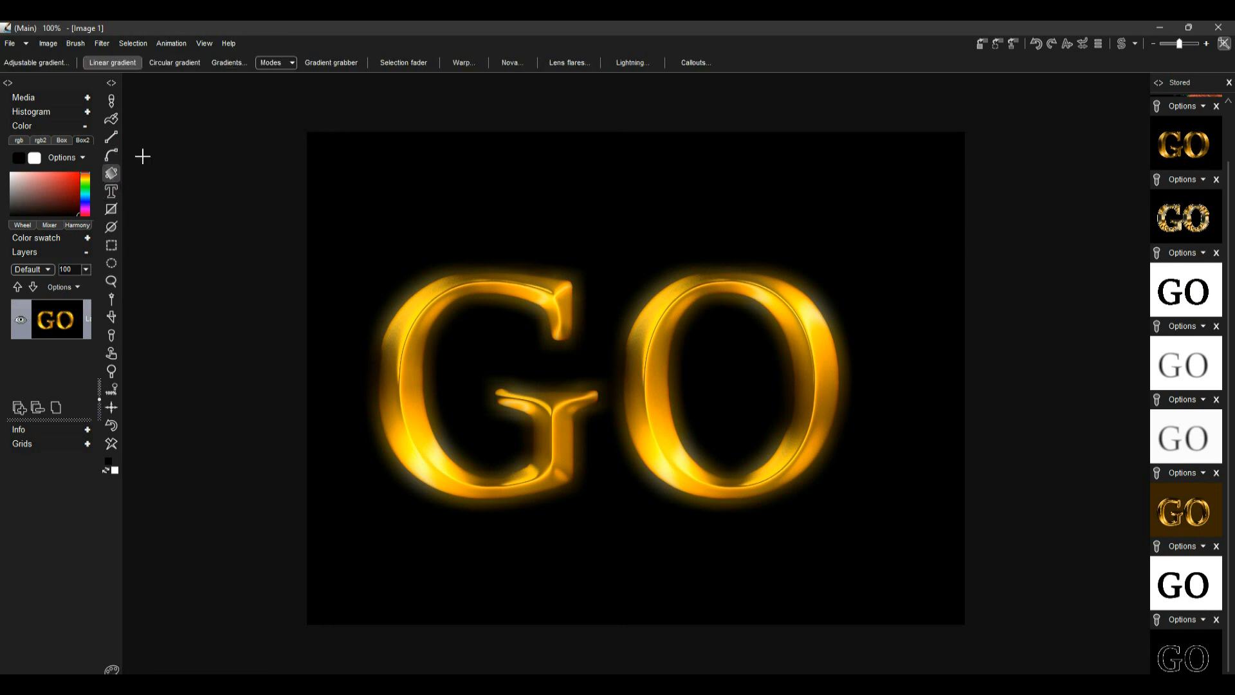
click(569, 62)
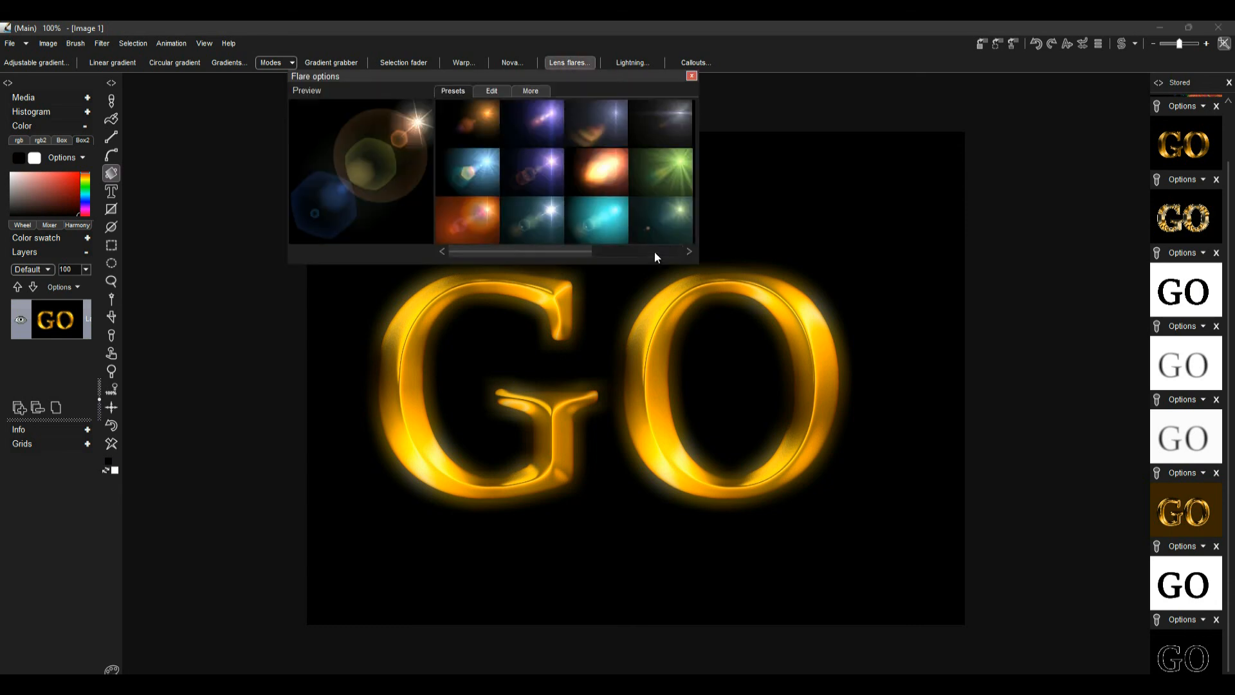
drag(581, 253, 673, 251)
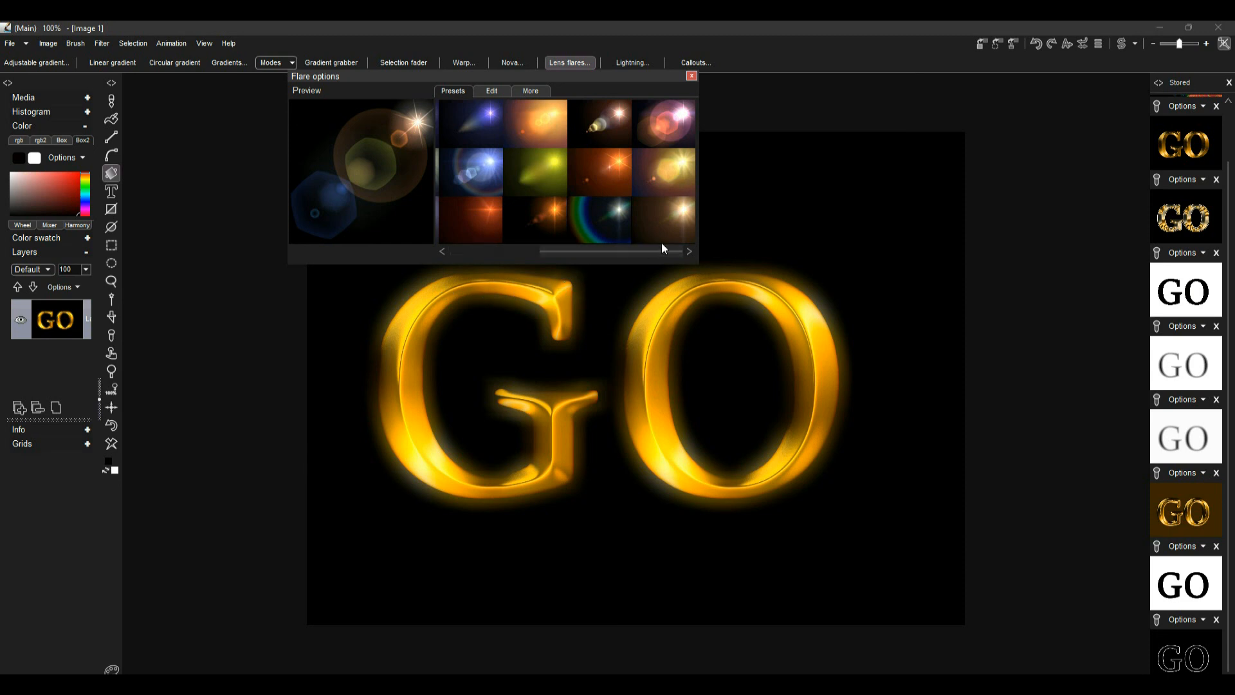
click(687, 207)
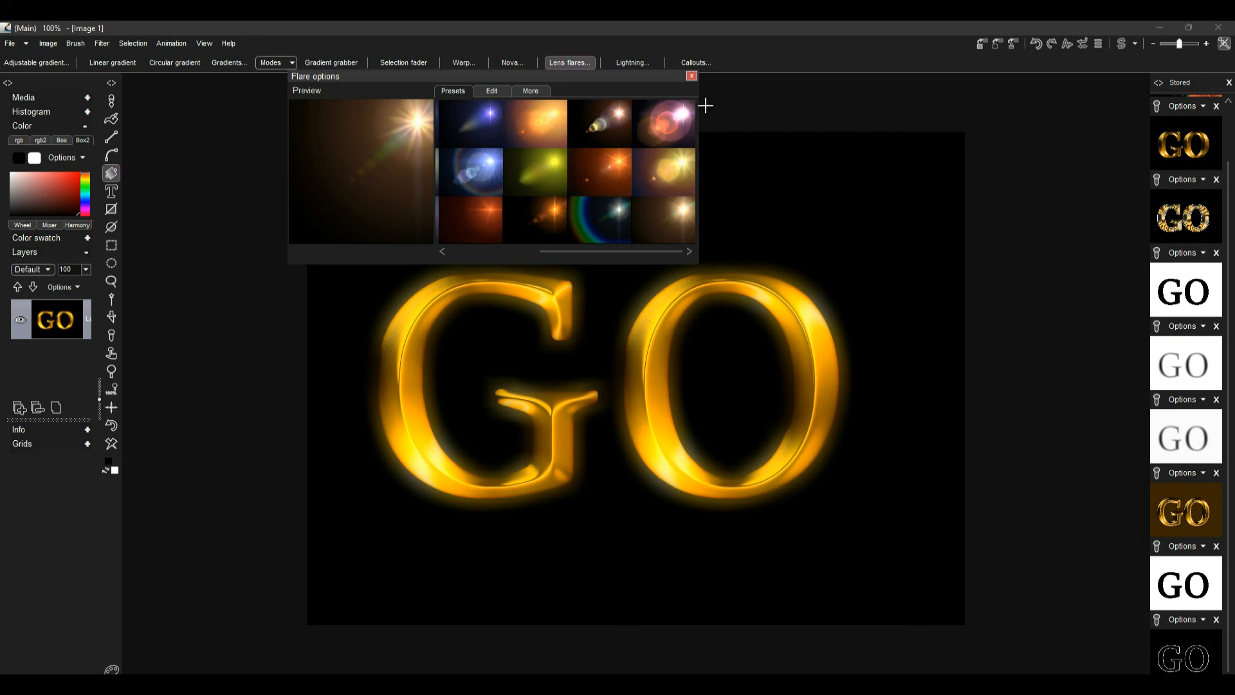
click(692, 76)
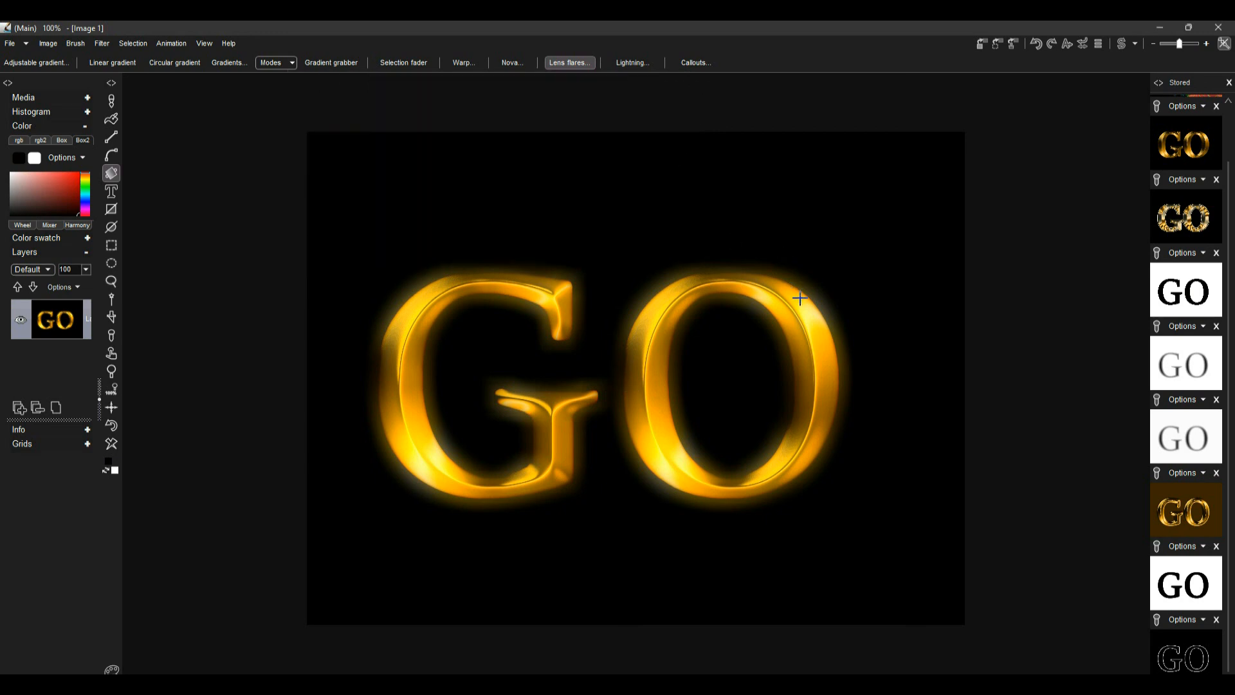
Place lens flares at the upper right of the O and the lower left of the G
click(821, 322)
drag(822, 323, 802, 312)
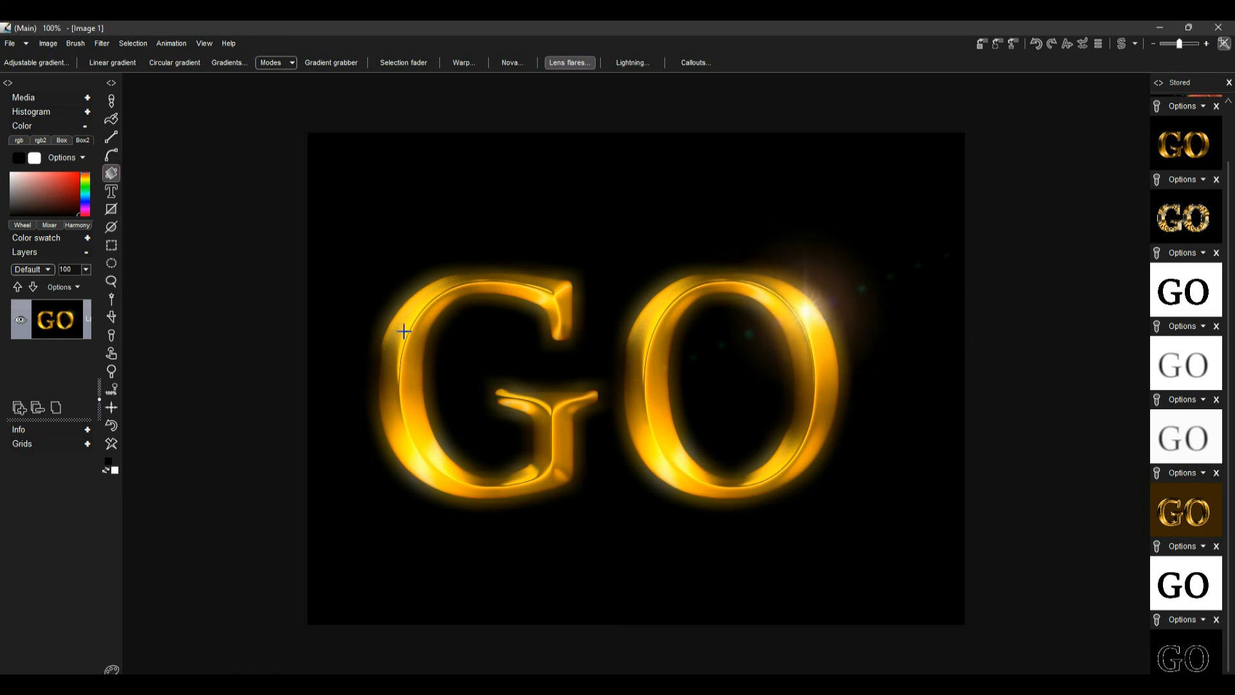
drag(422, 461, 438, 469)
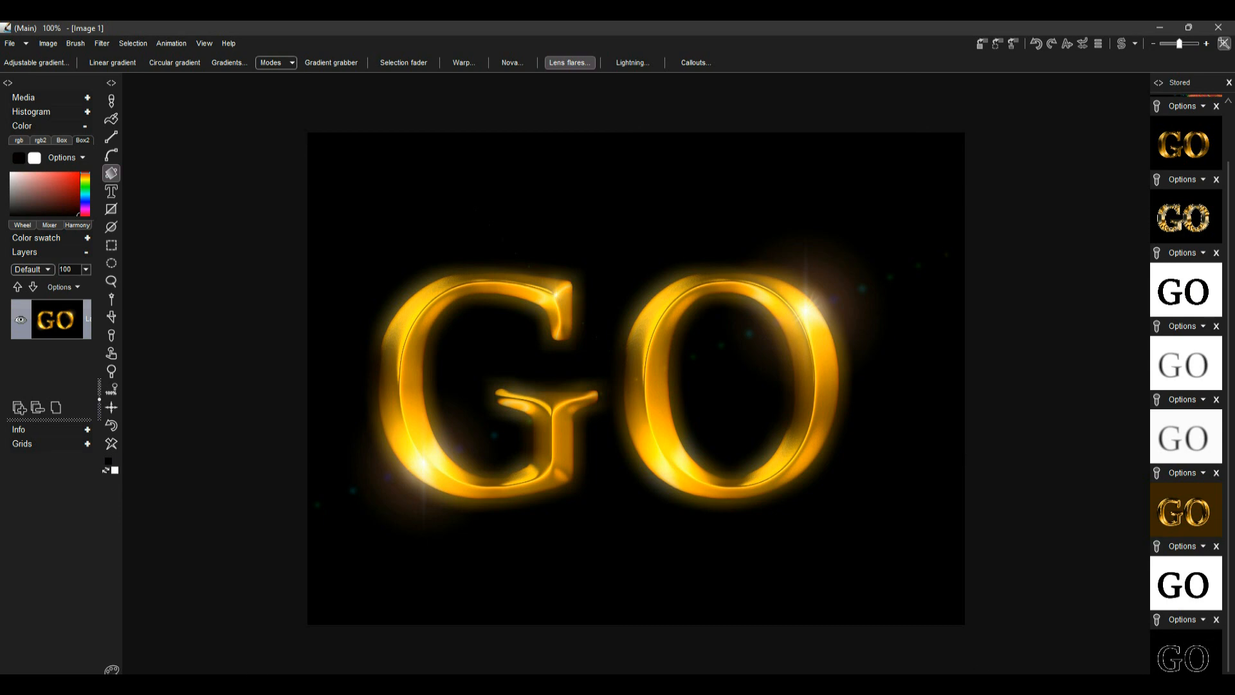
right_click(1071, 694)
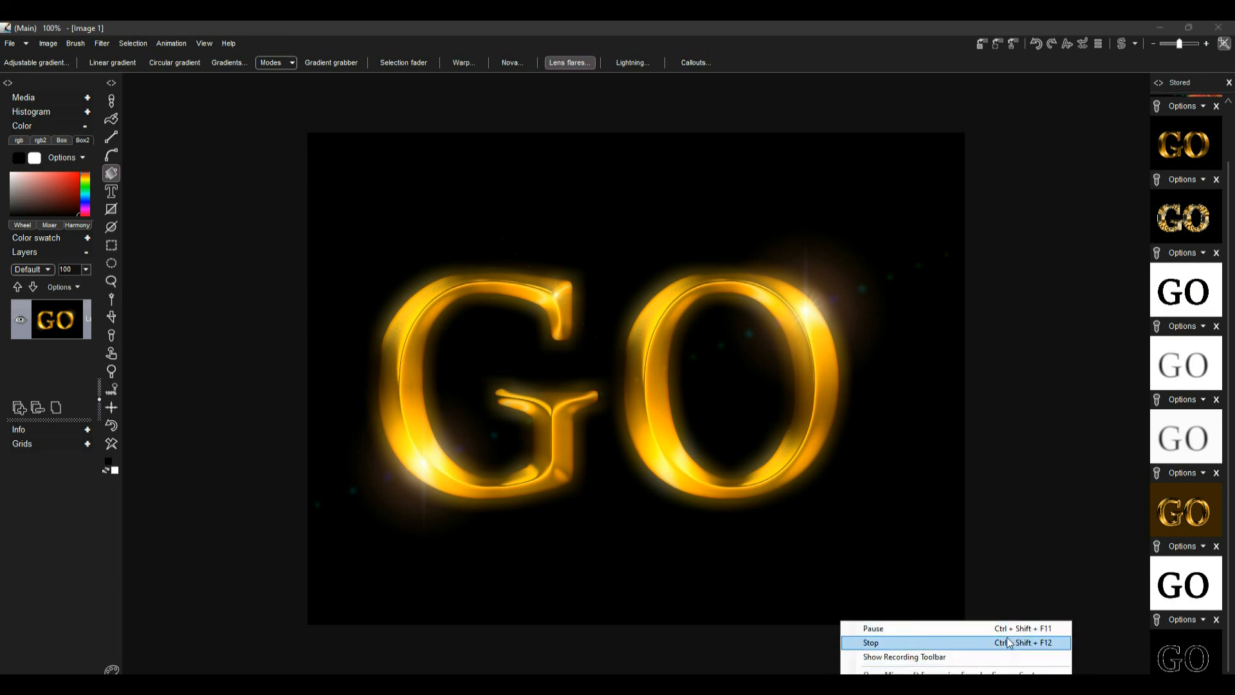
click(1007, 640)
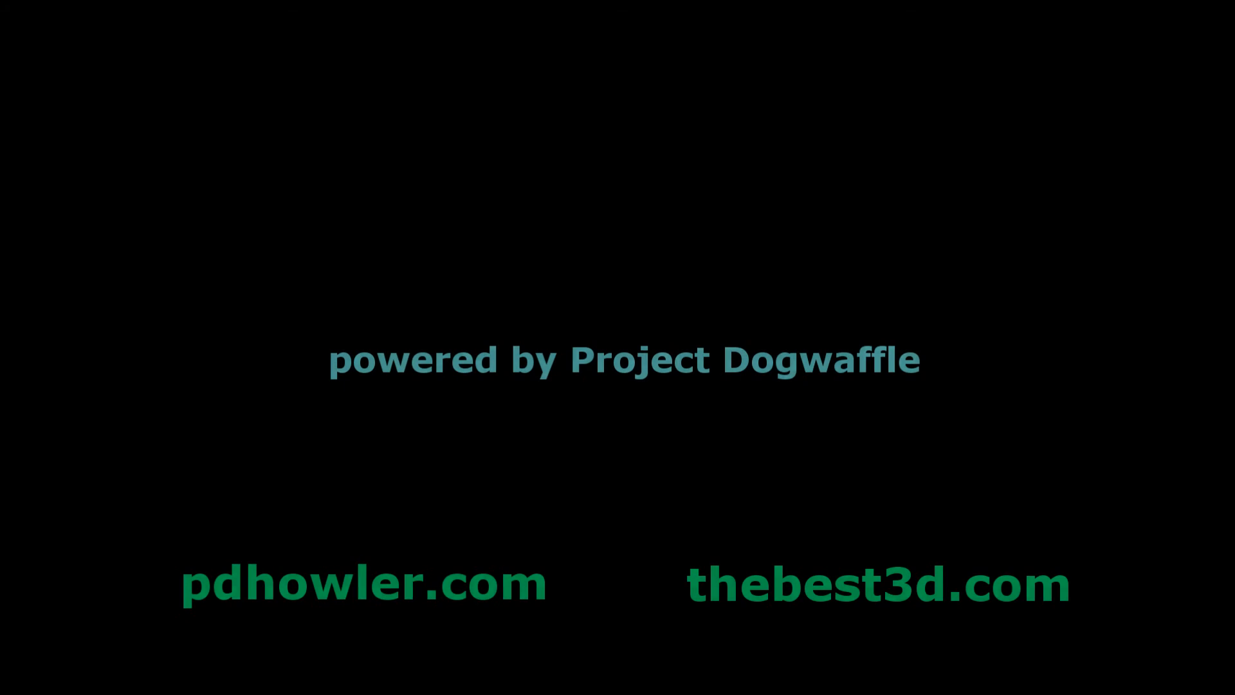